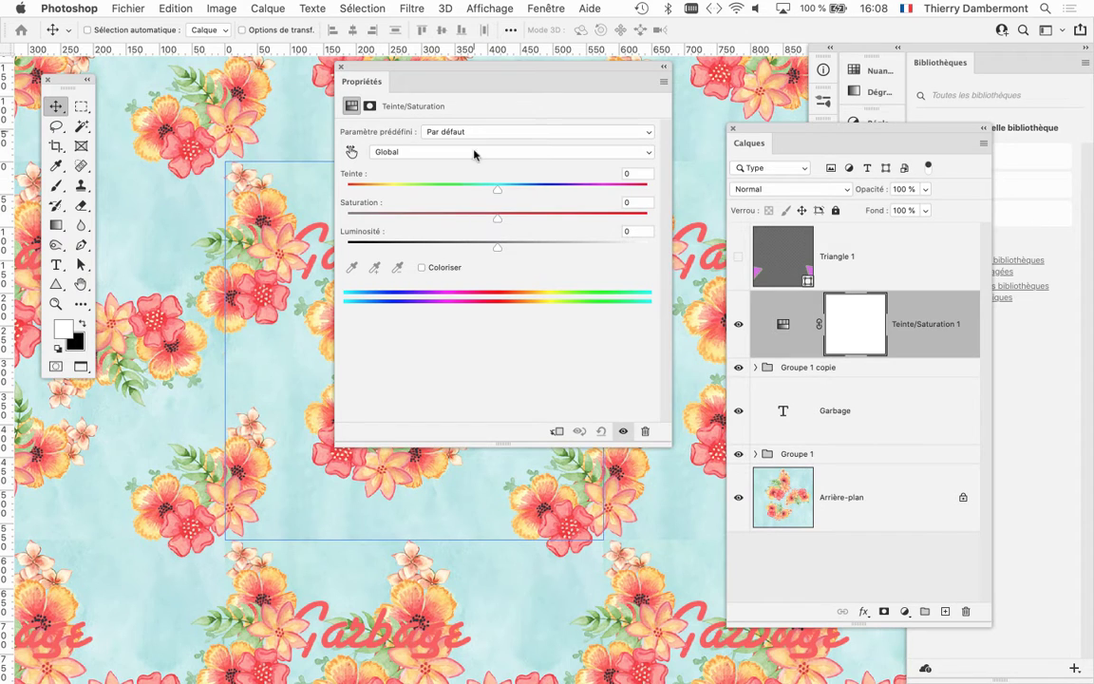
- Shift the hue of the first Teinte/Saturation adjustment to -101 and clip it to Groupe 1 copie
{"action": "left_click_drag", "start_coordinate": [484, 71], "coordinate": [639, 76]}
{"action": "left_click_drag", "start_coordinate": [650, 196], "coordinate": [547, 196]}
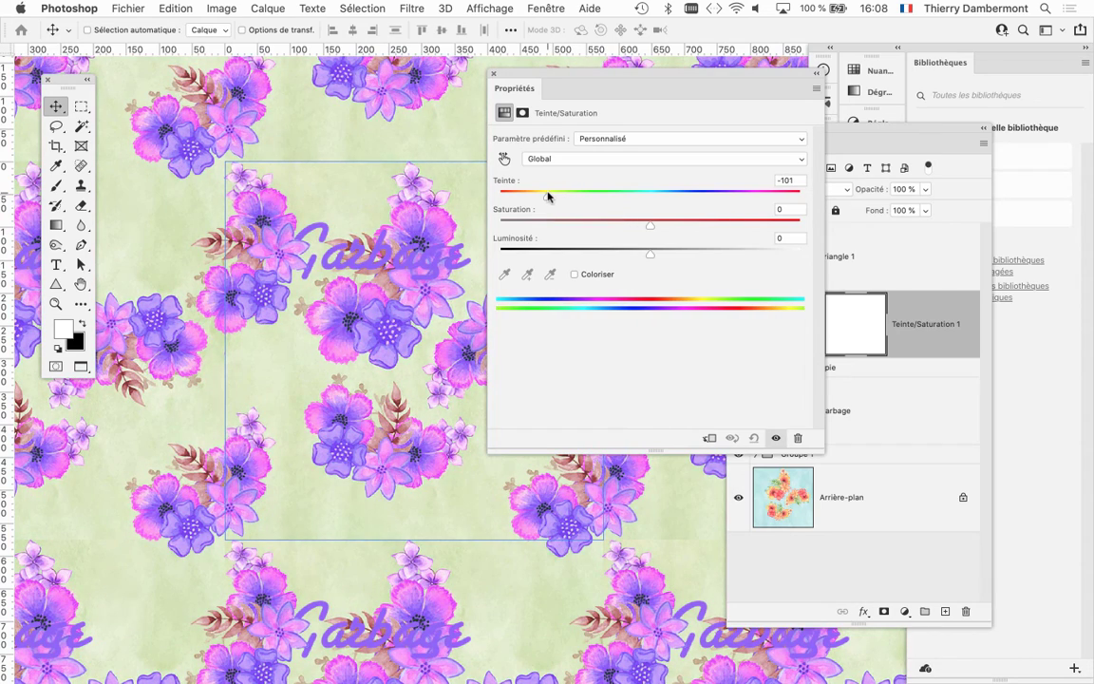
{"action": "left_click_drag", "start_coordinate": [672, 77], "coordinate": [338, 464]}
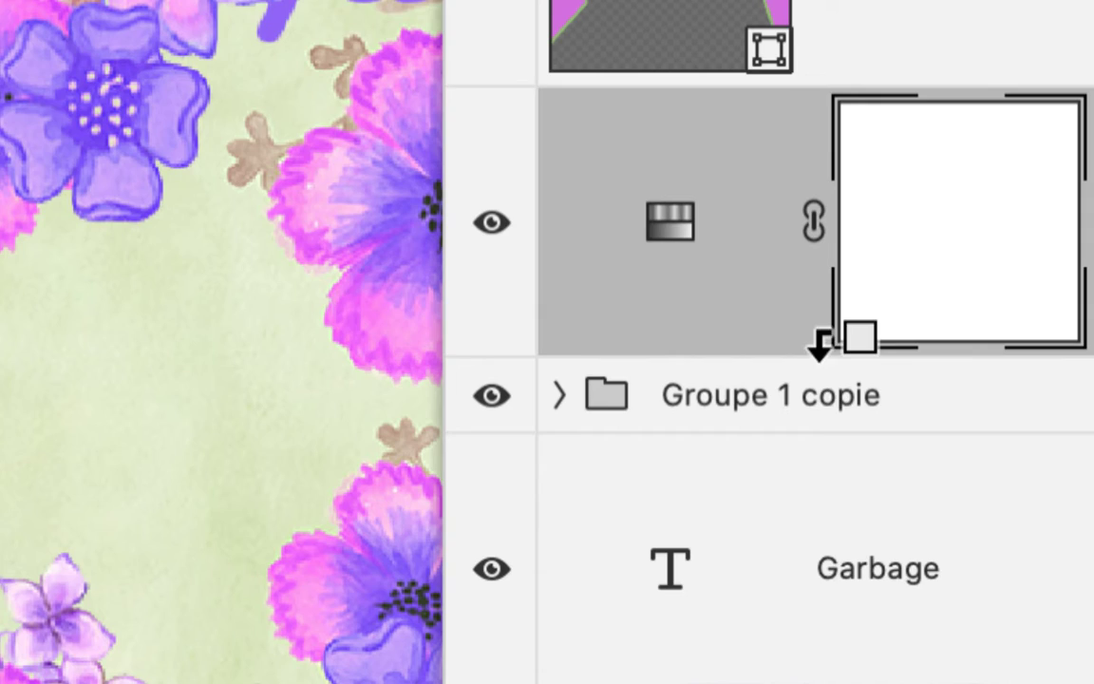
{"action": "left_click", "coordinate": [819, 344], "text": "alt"}
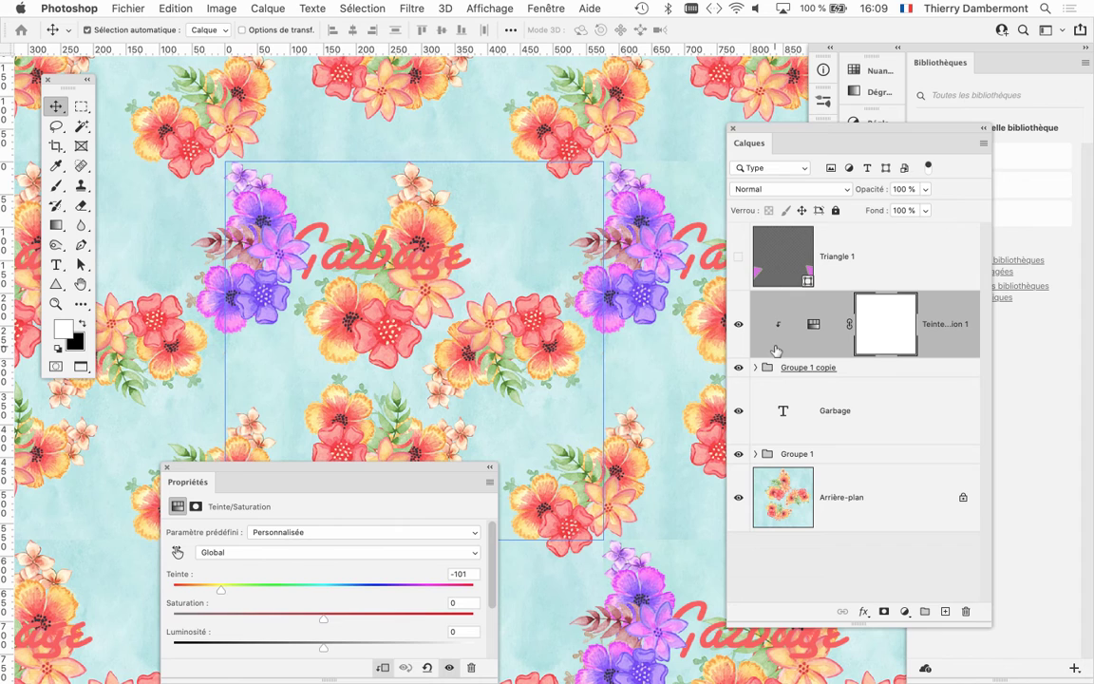
- Add a new Teinte/Saturation adjustment layer directly above Groupe 1
{"action": "key", "text": "super"}
{"action": "left_click_drag", "start_coordinate": [454, 470], "coordinate": [263, 459]}
{"action": "left_click_drag", "start_coordinate": [488, 311], "coordinate": [559, 177]}
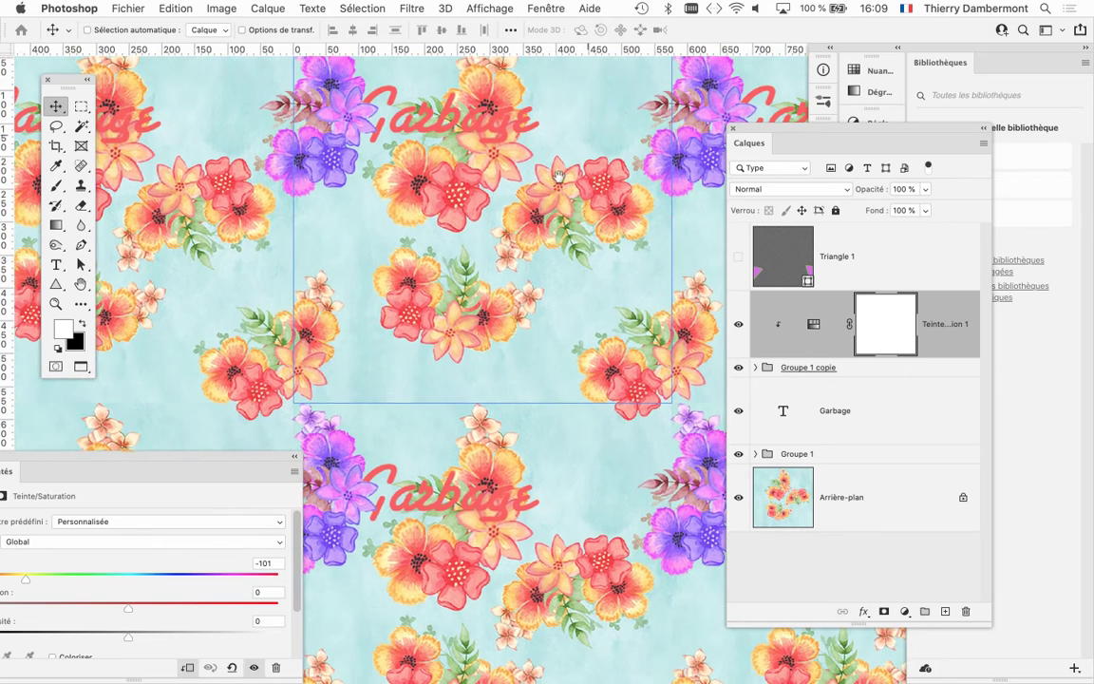
{"action": "left_click", "coordinate": [798, 454]}
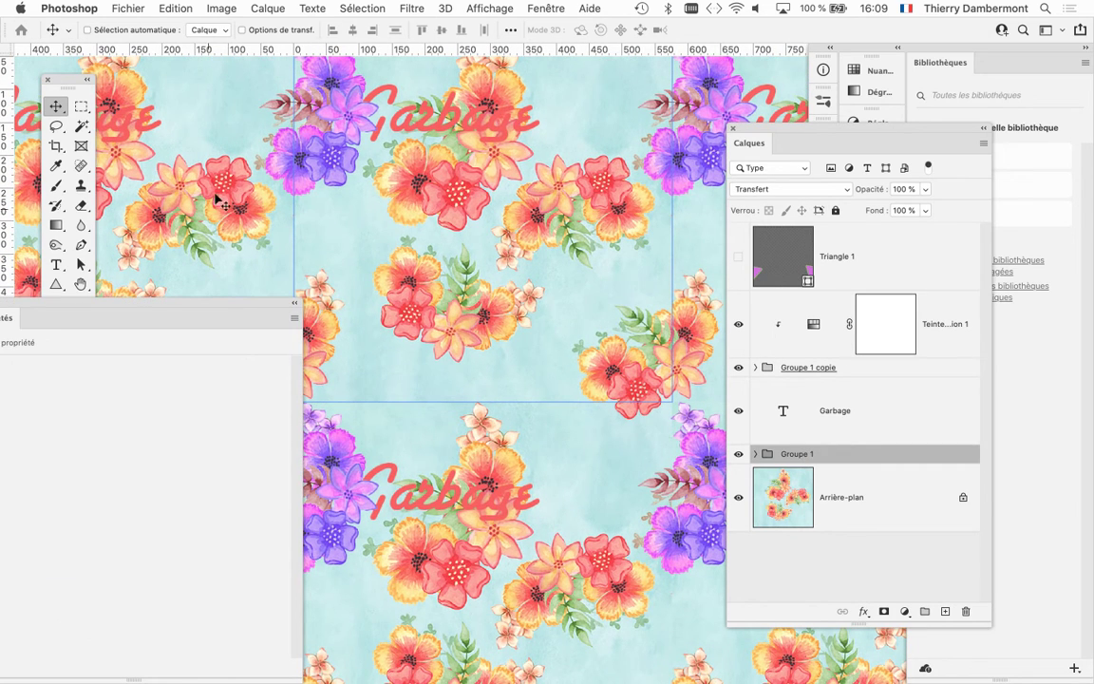
{"action": "left_click", "coordinate": [268, 9]}
{"action": "mouse_move", "coordinate": [321, 166]}
{"action": "mouse_move", "coordinate": [323, 213]}
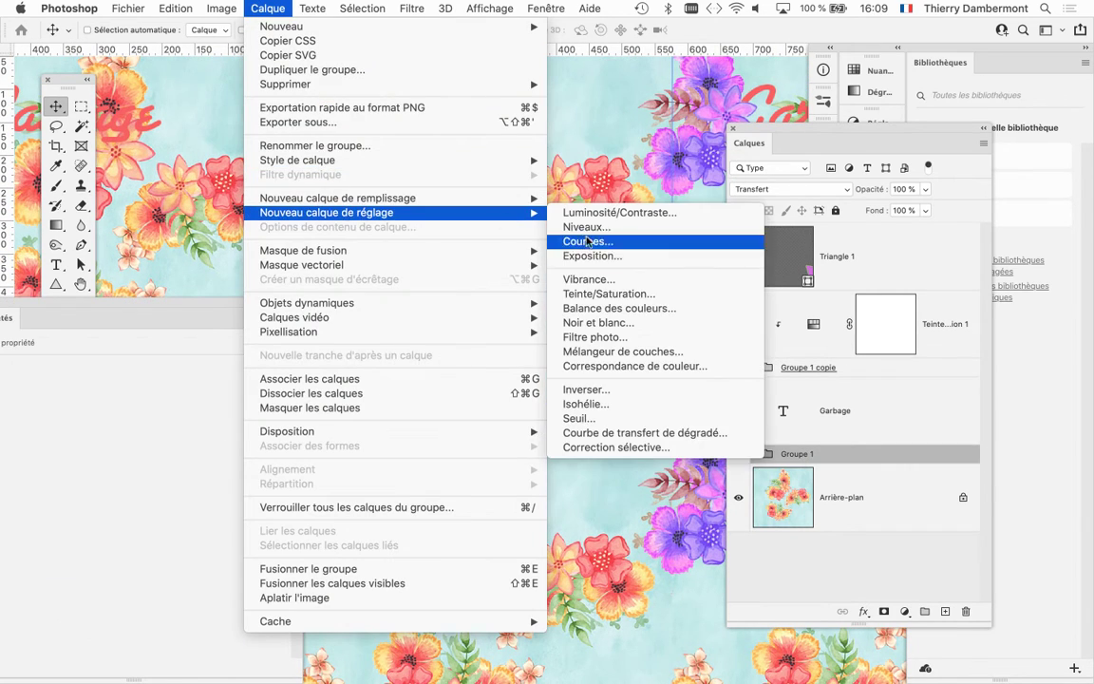
{"action": "left_click", "coordinate": [627, 291]}
{"action": "left_click", "coordinate": [561, 169]}
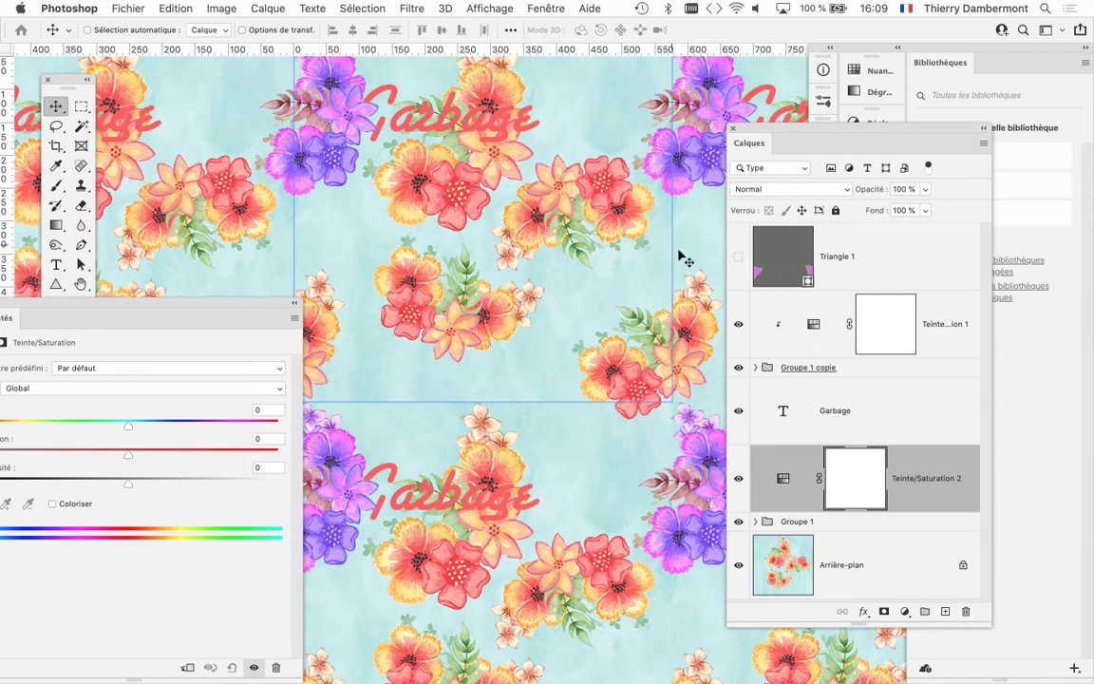
- Set the new adjustment's hue to +66 and clip it to Groupe 1 so only that bouquet is recoloured
{"action": "left_click_drag", "start_coordinate": [184, 425], "coordinate": [208, 424]}
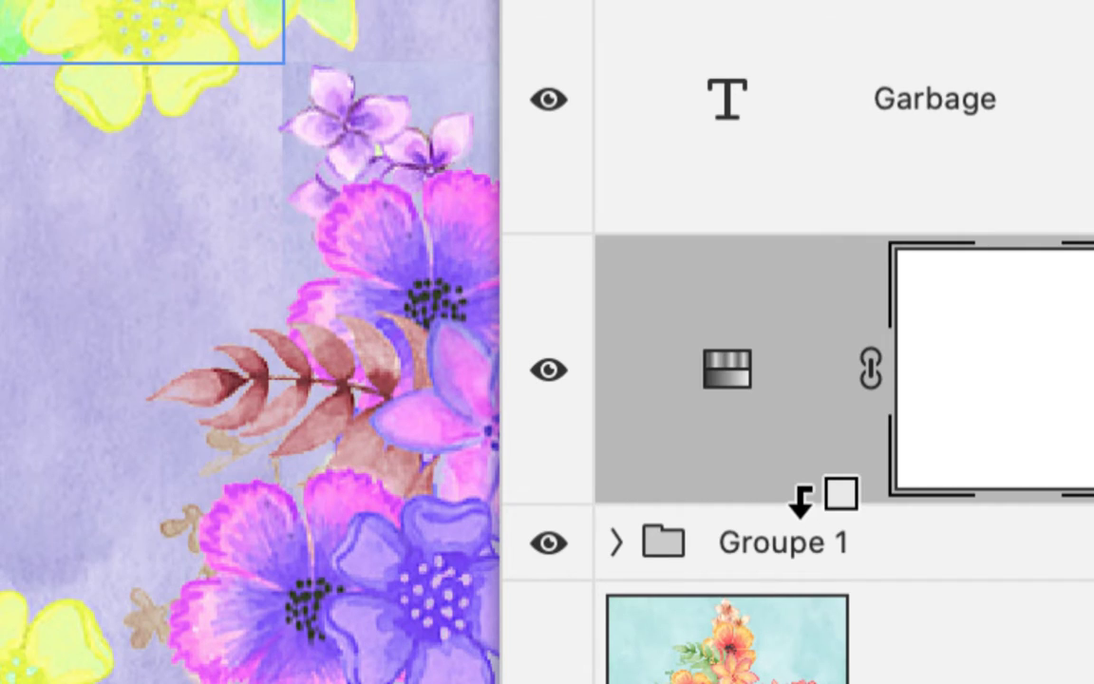
{"action": "left_click", "coordinate": [803, 498], "text": "alt"}
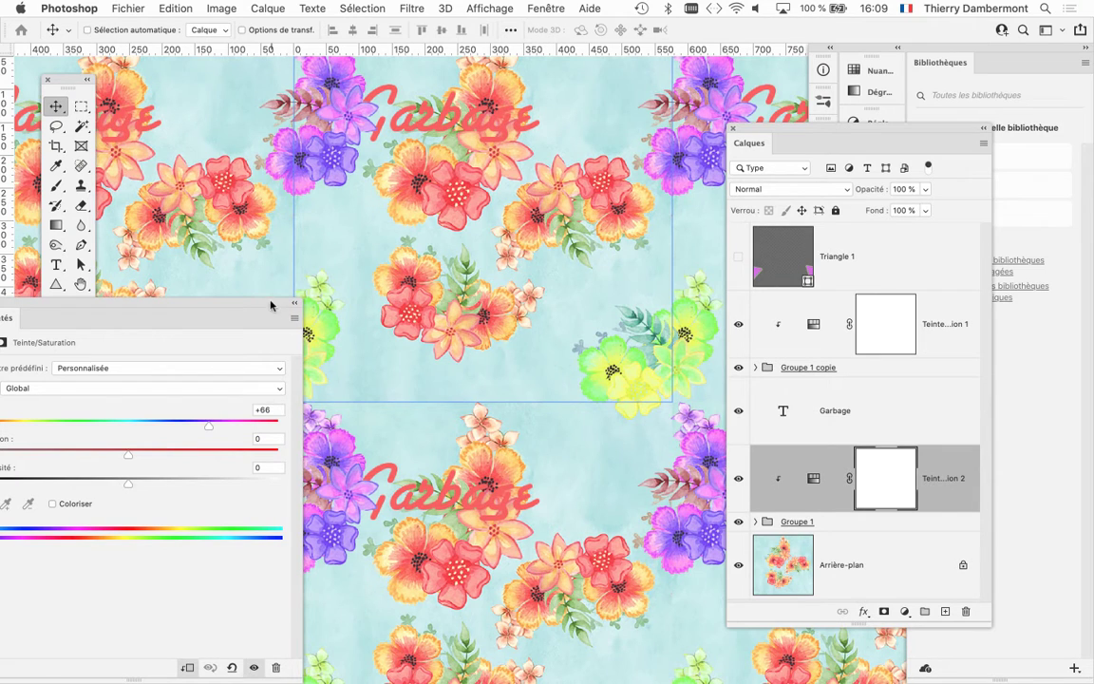
{"action": "left_click_drag", "start_coordinate": [269, 305], "coordinate": [562, 306]}
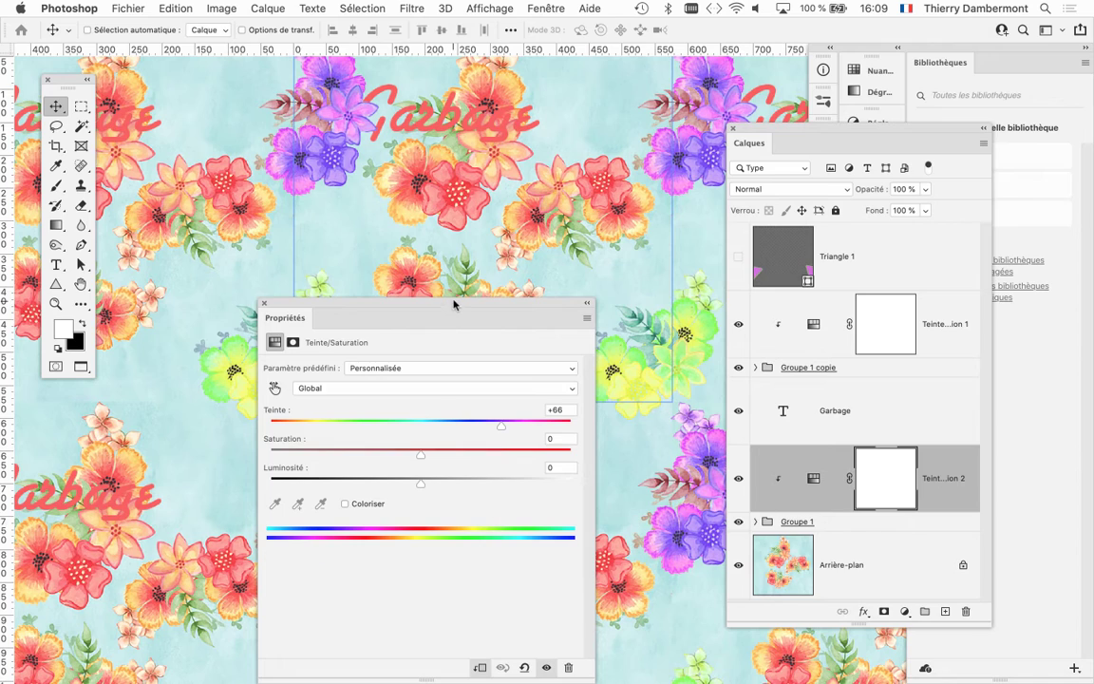
{"action": "left_click_drag", "start_coordinate": [454, 305], "coordinate": [608, 454]}
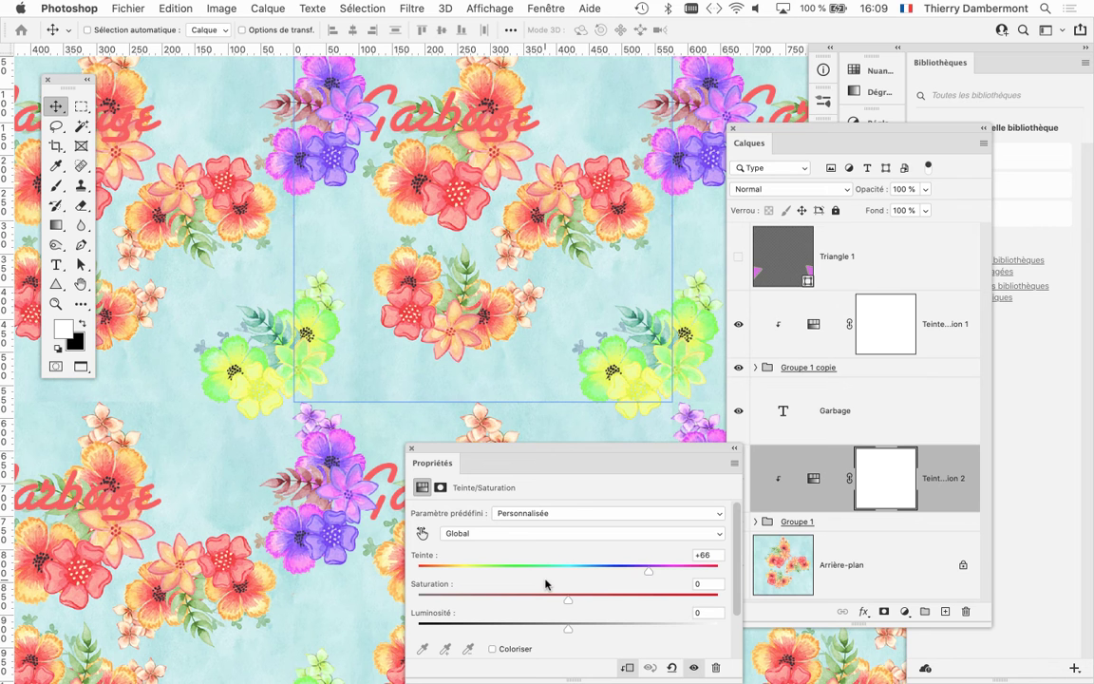
- Reduce the saturation of the adjustment clipped to Groupe 1 for softer green flowers
{"action": "left_click_drag", "start_coordinate": [500, 454], "coordinate": [494, 152]}
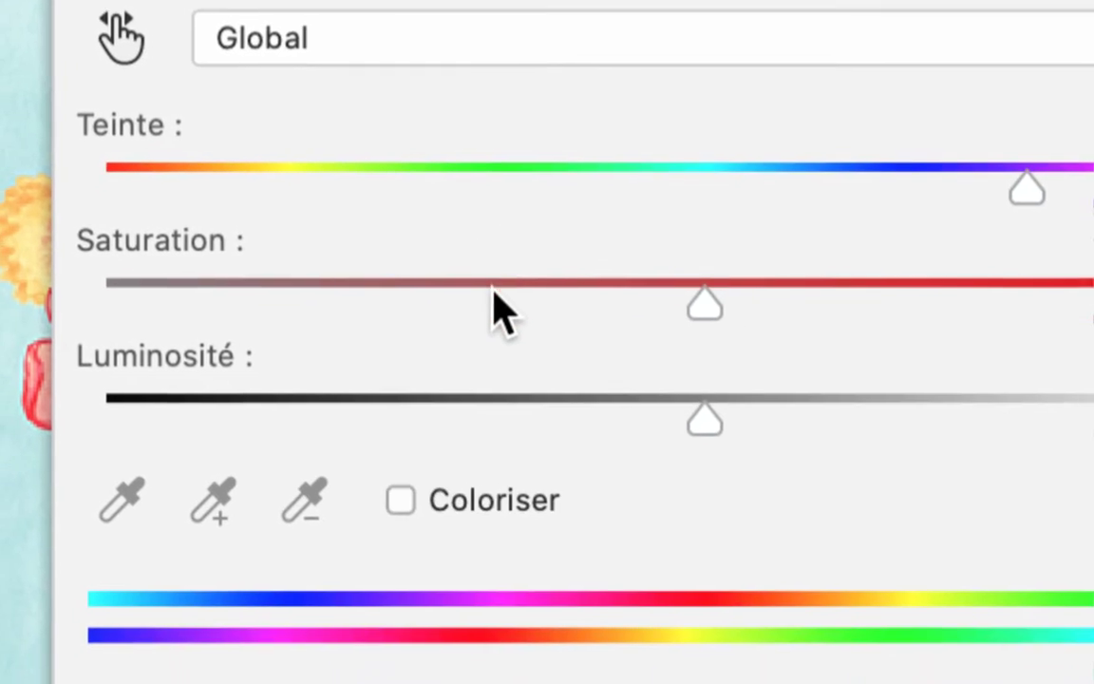
{"action": "left_click", "coordinate": [560, 338]}
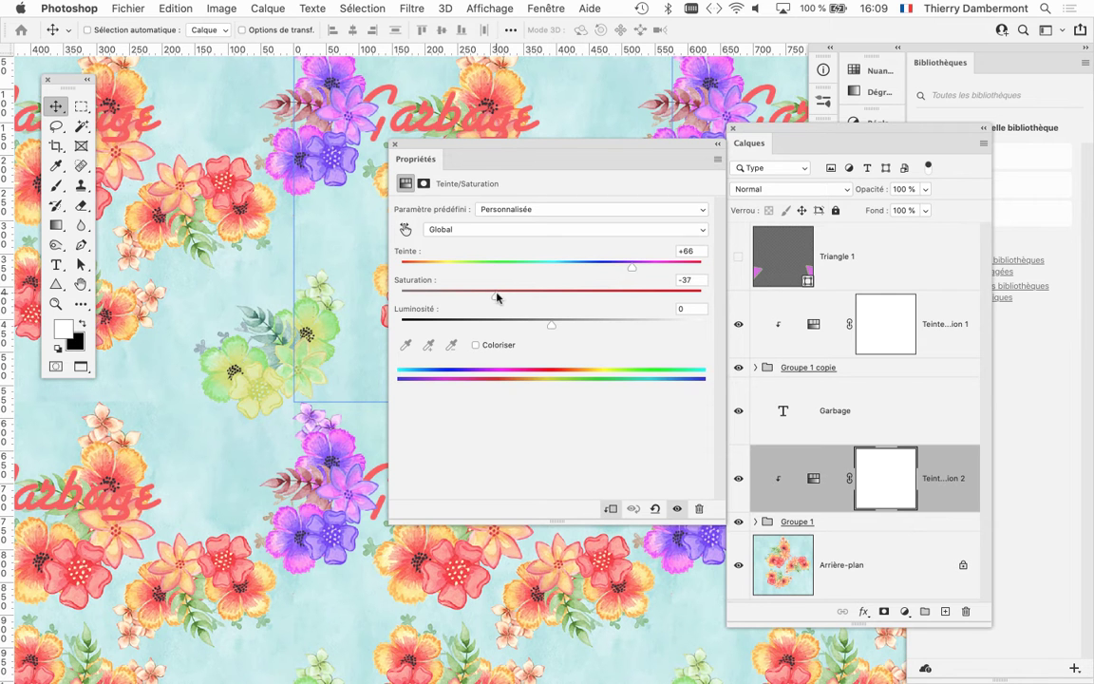
{"action": "left_click_drag", "start_coordinate": [496, 297], "coordinate": [480, 297]}
{"action": "left_click_drag", "start_coordinate": [625, 150], "coordinate": [399, 468]}
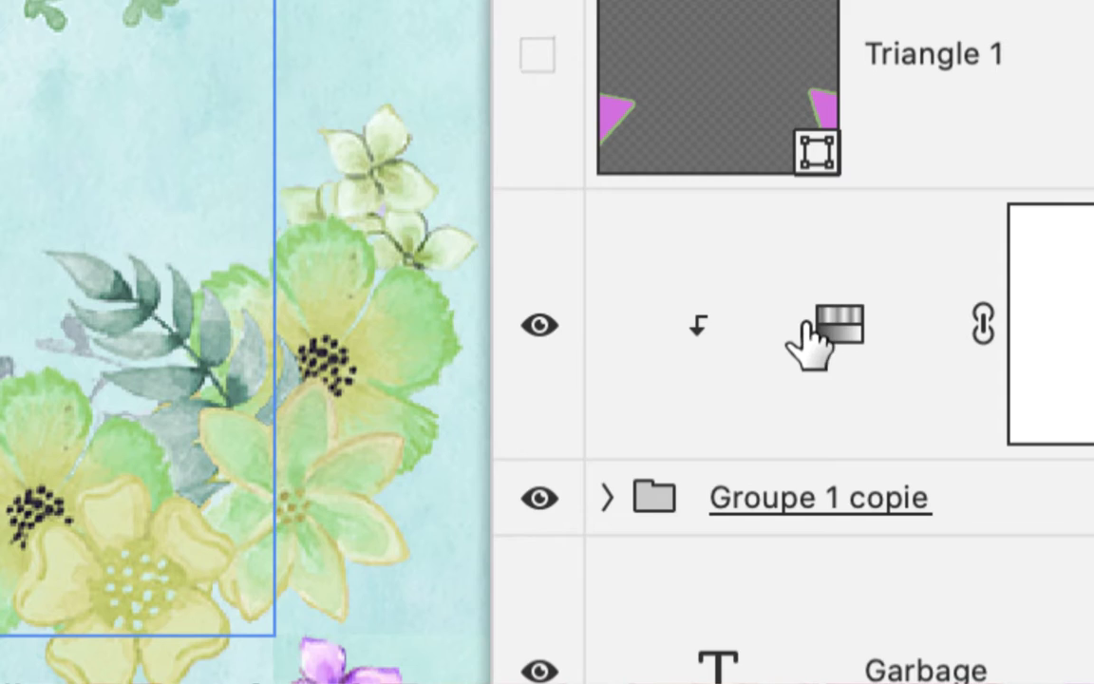
- Set the saturation of the adjustment clipped to Groupe 1 copie to -52
{"action": "left_click", "coordinate": [812, 324]}
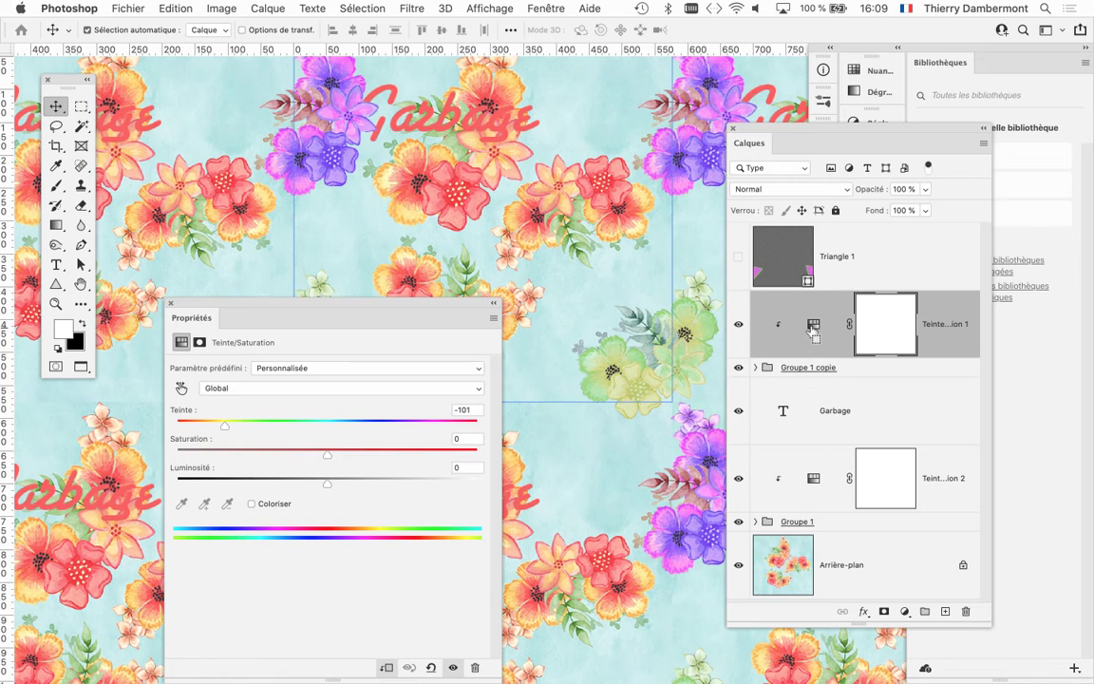
{"action": "left_click_drag", "start_coordinate": [345, 309], "coordinate": [576, 94]}
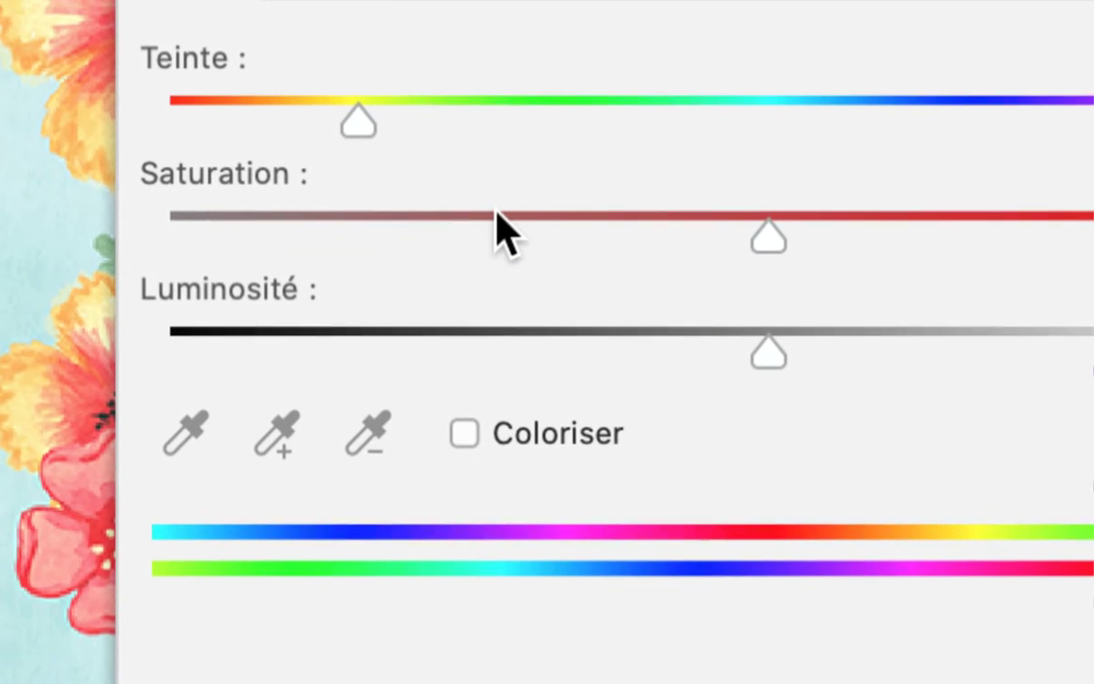
{"action": "left_click", "coordinate": [497, 214]}
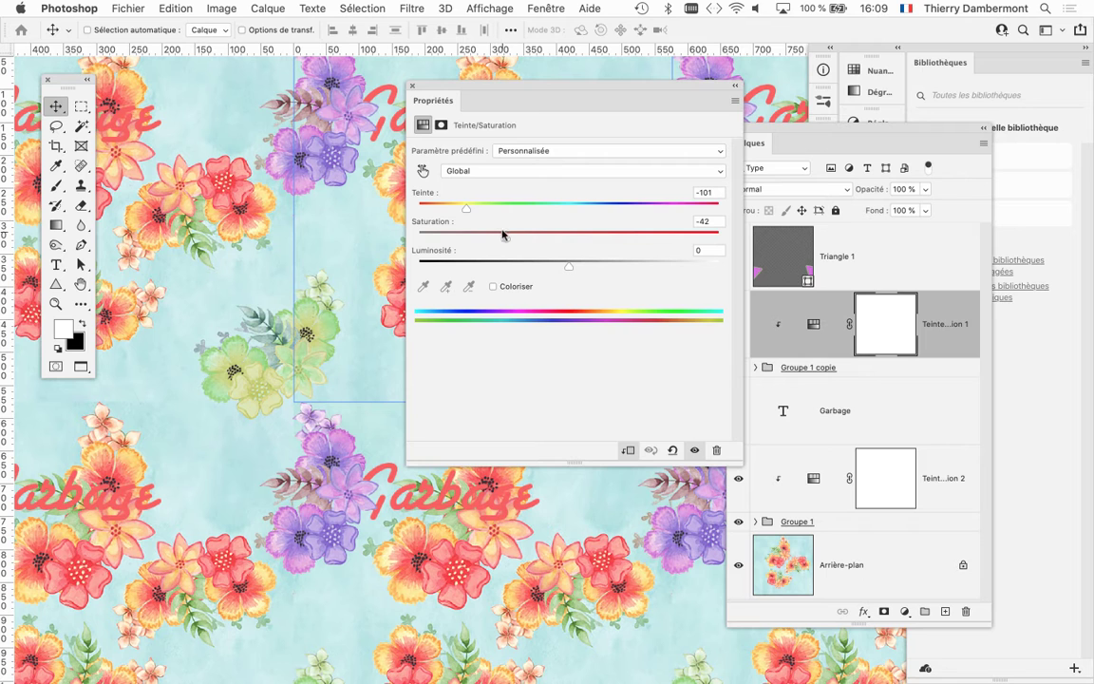
{"action": "mouse_move", "coordinate": [503, 235]}
{"action": "left_mouse_down"}
{"action": "mouse_move", "coordinate": [610, 237]}
{"action": "mouse_move", "coordinate": [491, 237]}
{"action": "left_mouse_up"}
{"action": "left_click_drag", "start_coordinate": [545, 86], "coordinate": [609, 454]}
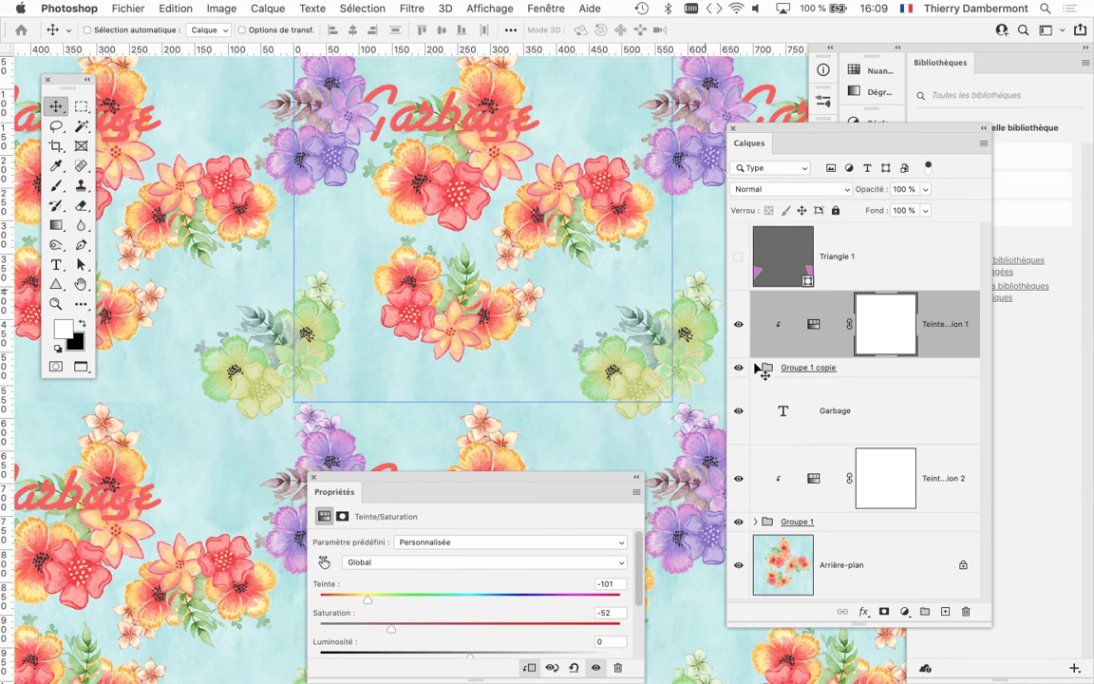
- Put away the adjustment properties and leave the layer list floating beside the pattern
{"action": "left_click_drag", "start_coordinate": [818, 130], "coordinate": [842, 106]}
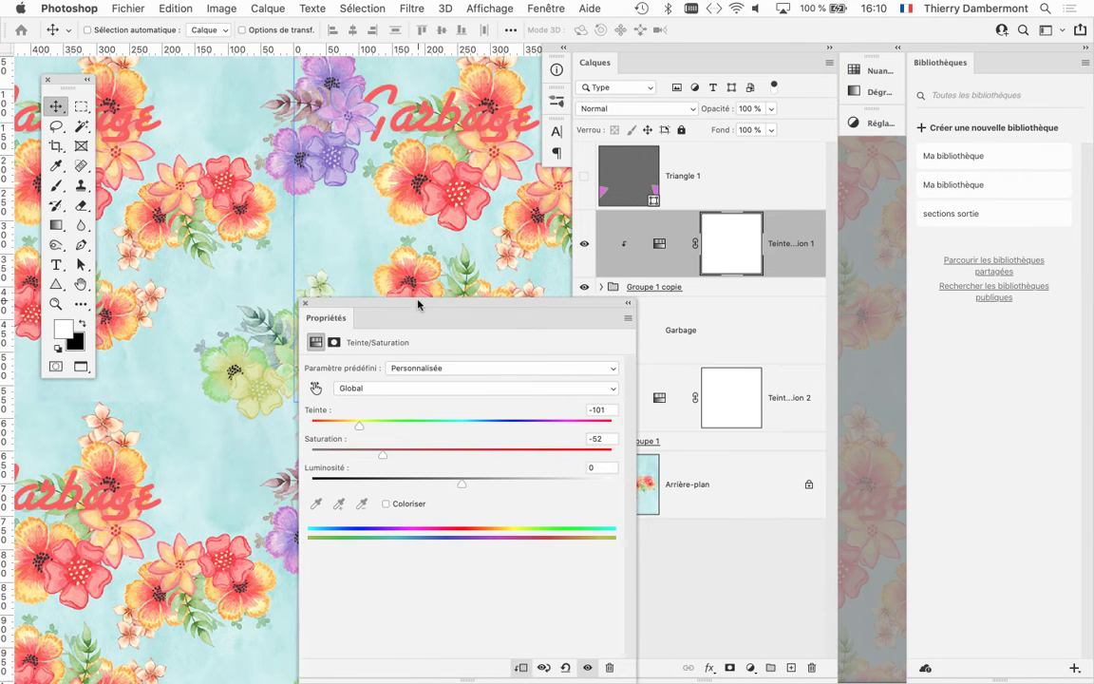
{"action": "left_click_drag", "start_coordinate": [420, 303], "coordinate": [243, 274]}
{"action": "left_click", "coordinate": [829, 47]}
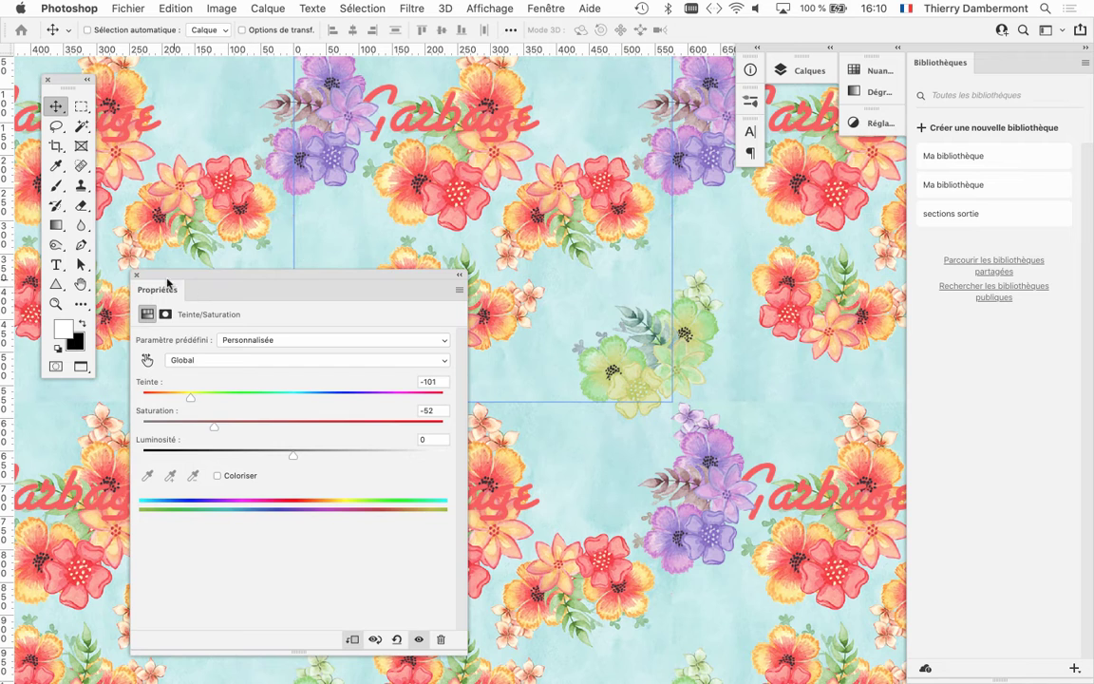
{"action": "left_click", "coordinate": [136, 274]}
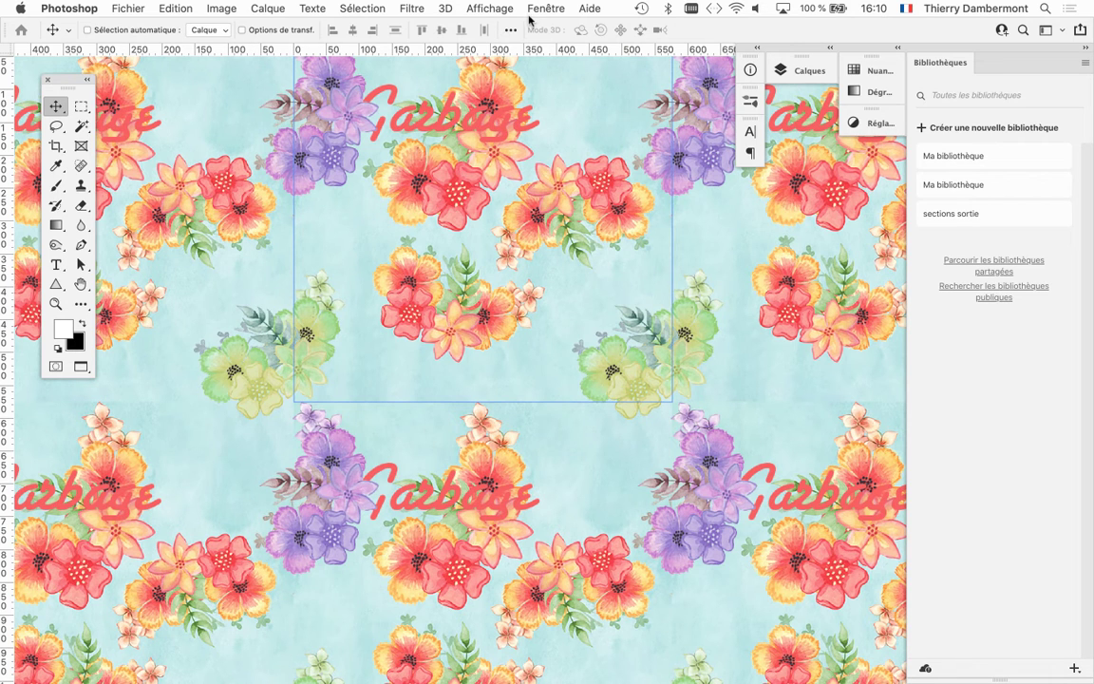
{"action": "left_click_drag", "start_coordinate": [796, 71], "coordinate": [672, 96]}
- Select the Garbage text layer and display its text properties below the lettering
{"action": "left_click", "coordinate": [620, 222]}
{"action": "scroll", "coordinate": [456, 119], "scroll_direction": "up", "scroll_amount": 6}
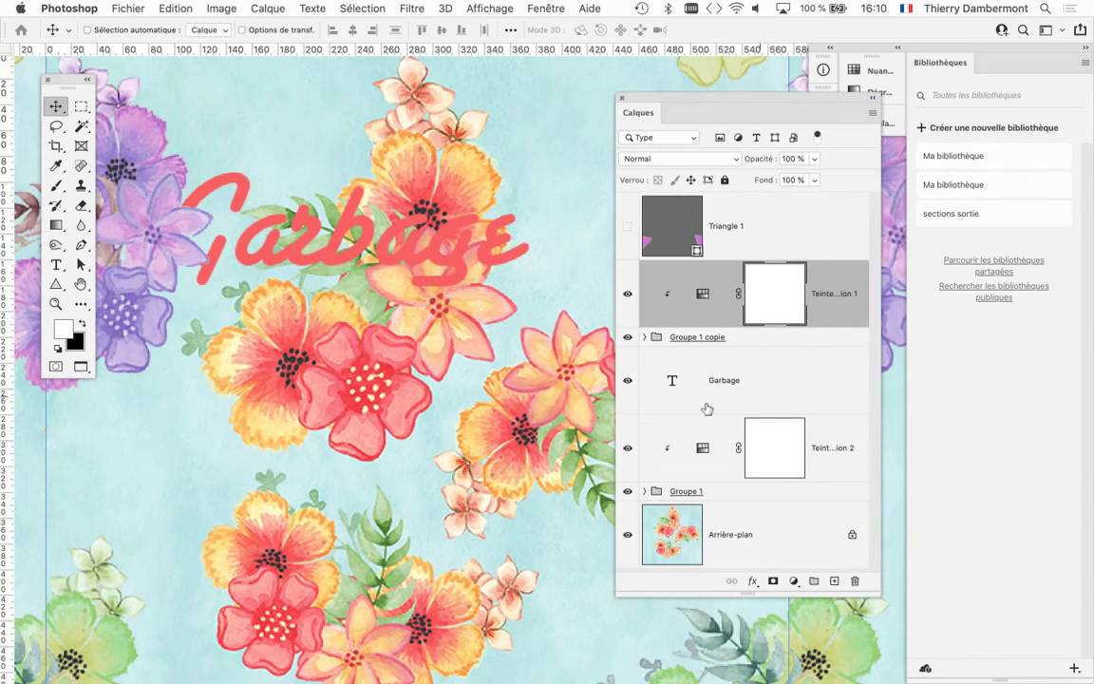
{"action": "left_click", "coordinate": [736, 381]}
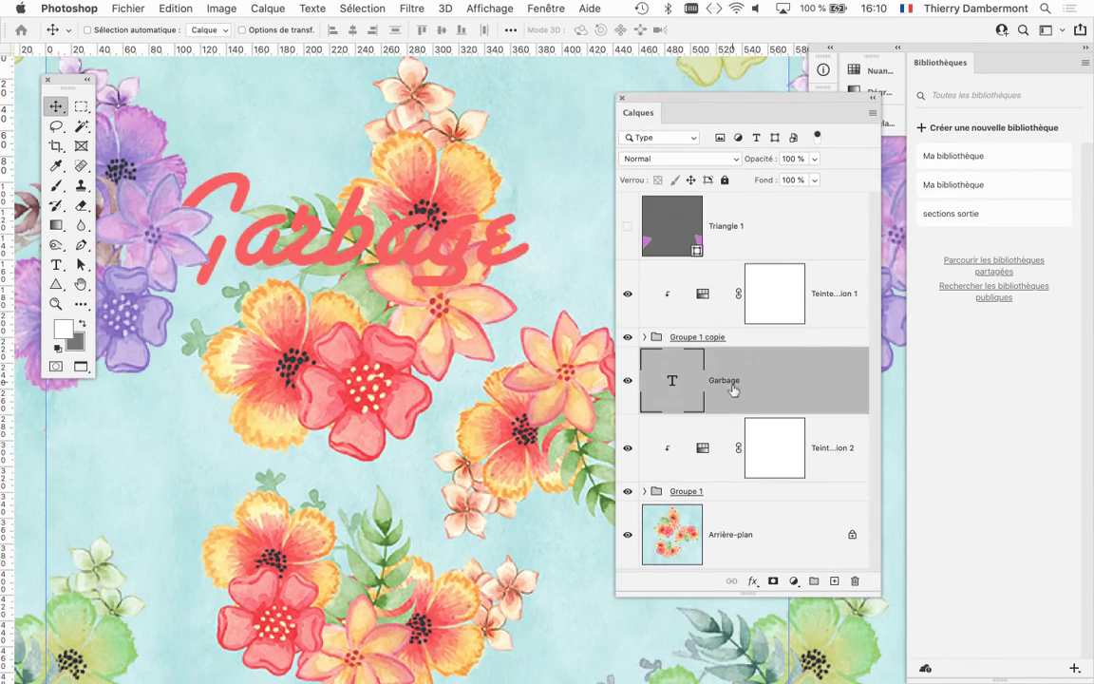
{"action": "left_click", "coordinate": [546, 9]}
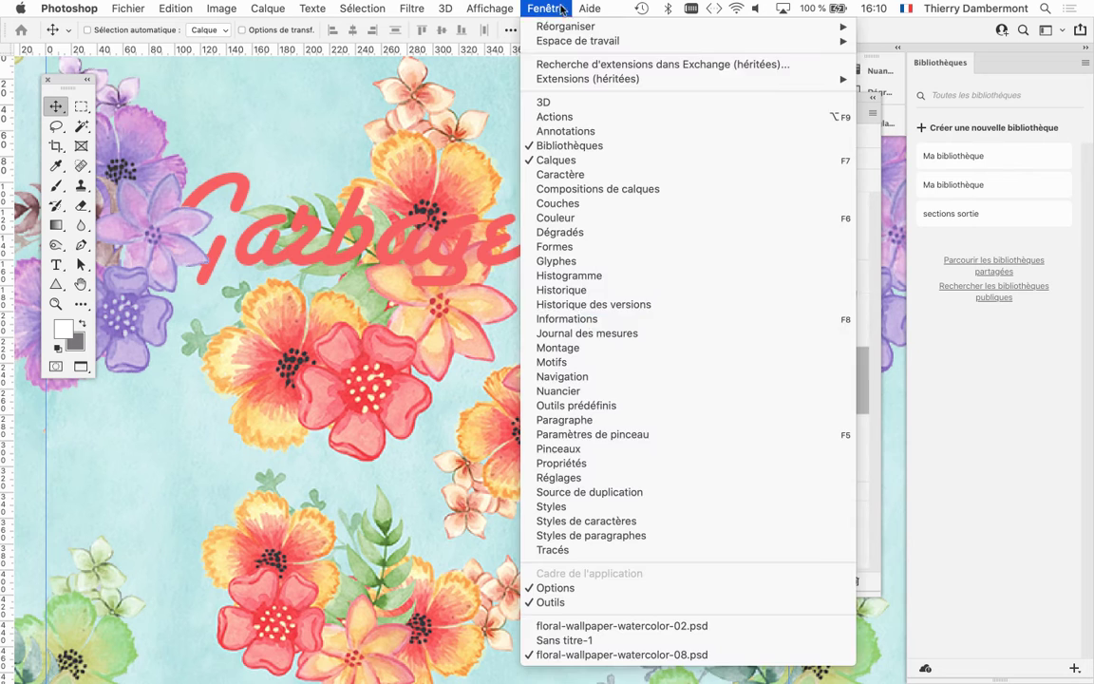
{"action": "left_click", "coordinate": [589, 466]}
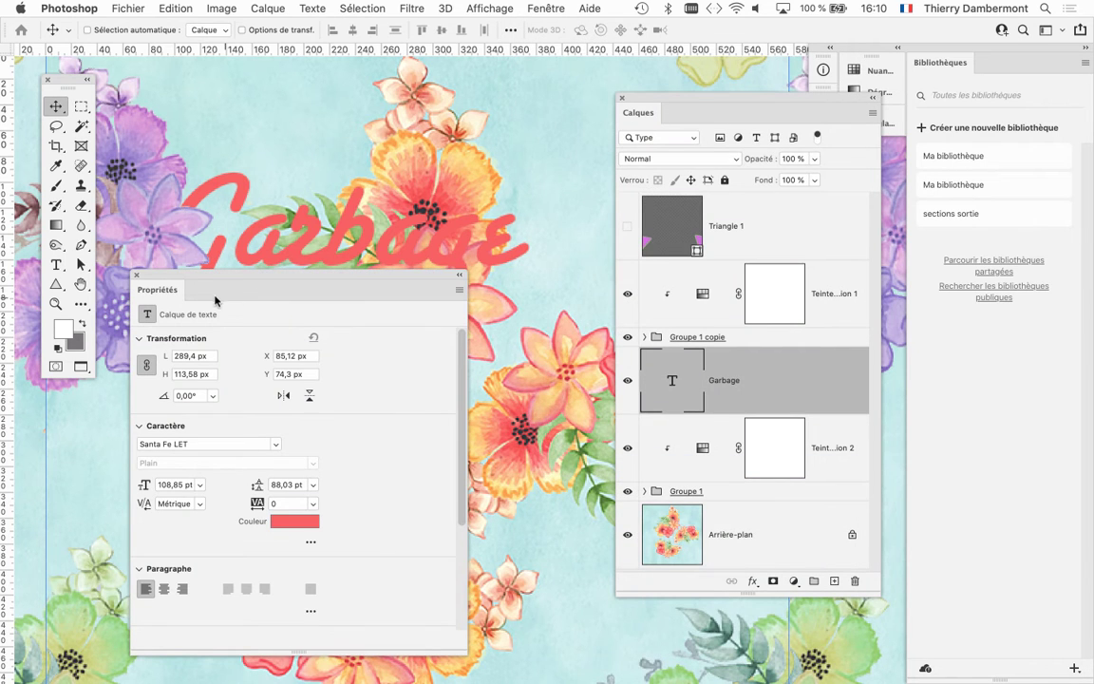
{"action": "left_click_drag", "start_coordinate": [198, 287], "coordinate": [482, 61]}
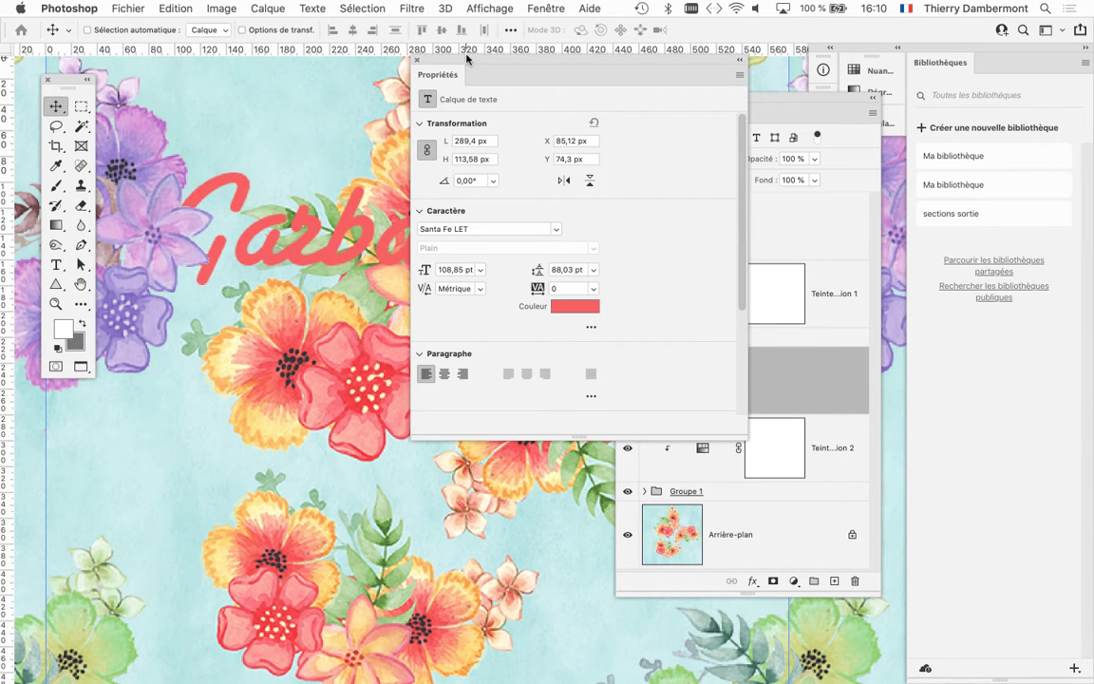
{"action": "left_click_drag", "start_coordinate": [467, 59], "coordinate": [427, 357]}
- Open the layer style settings of the Garbage text layer, keeping the lettering in view
{"action": "right_click", "coordinate": [359, 250]}
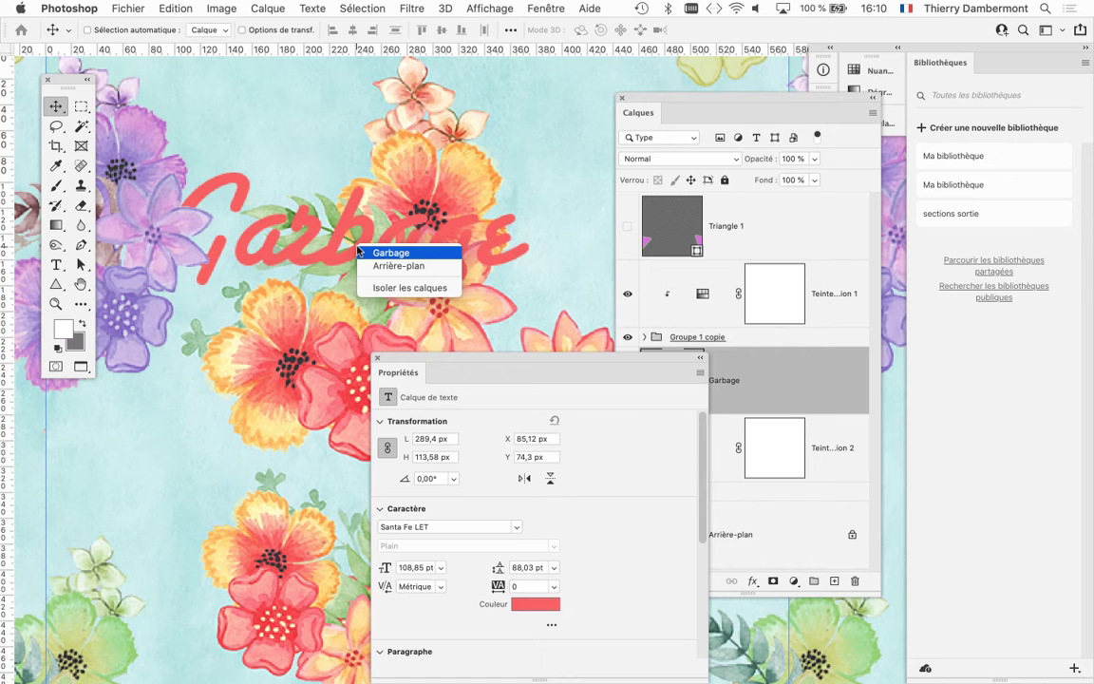
{"action": "left_click", "coordinate": [764, 383]}
{"action": "right_click", "coordinate": [766, 382]}
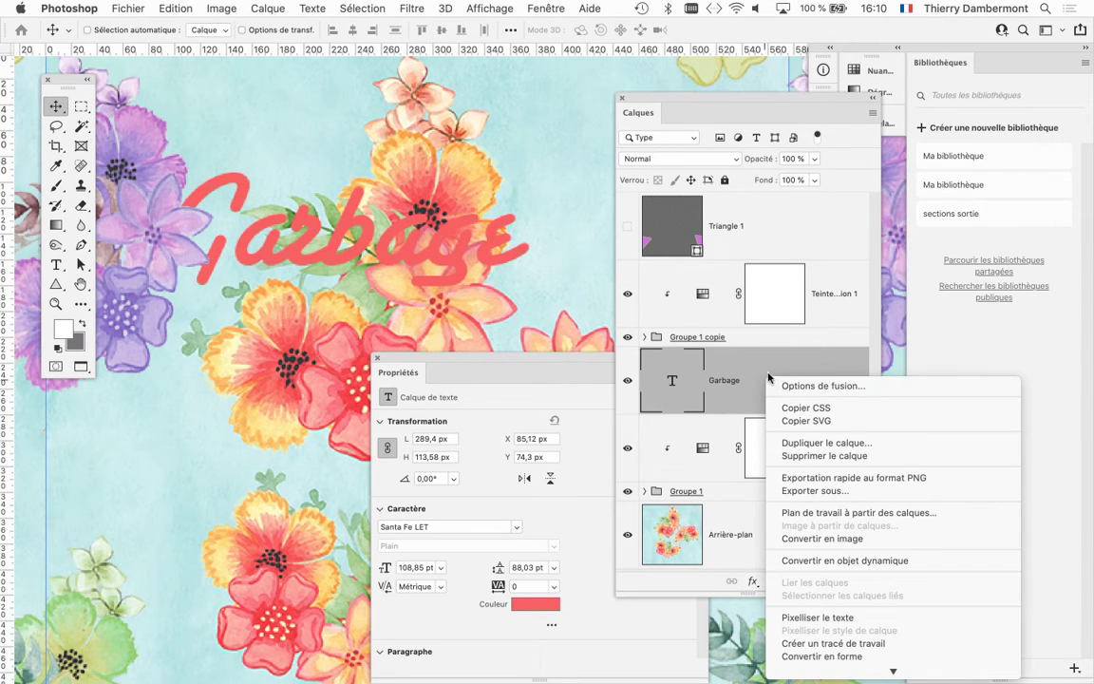
{"action": "left_click", "coordinate": [691, 344]}
{"action": "left_click_drag", "start_coordinate": [709, 97], "coordinate": [680, 86]}
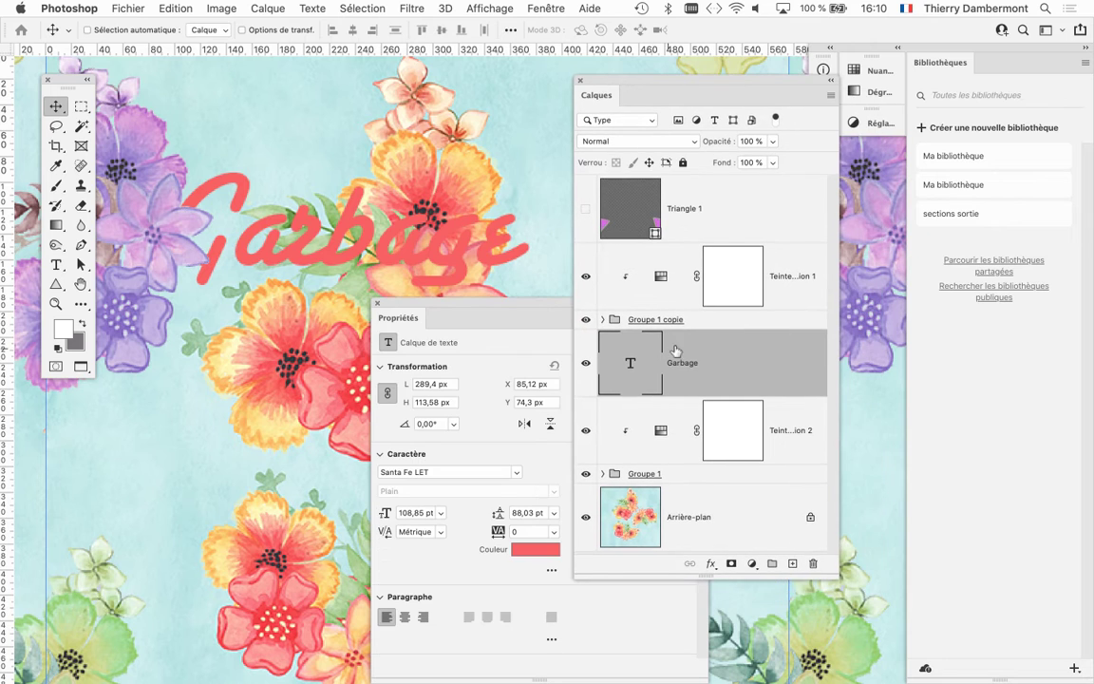
{"action": "double_click", "coordinate": [664, 359]}
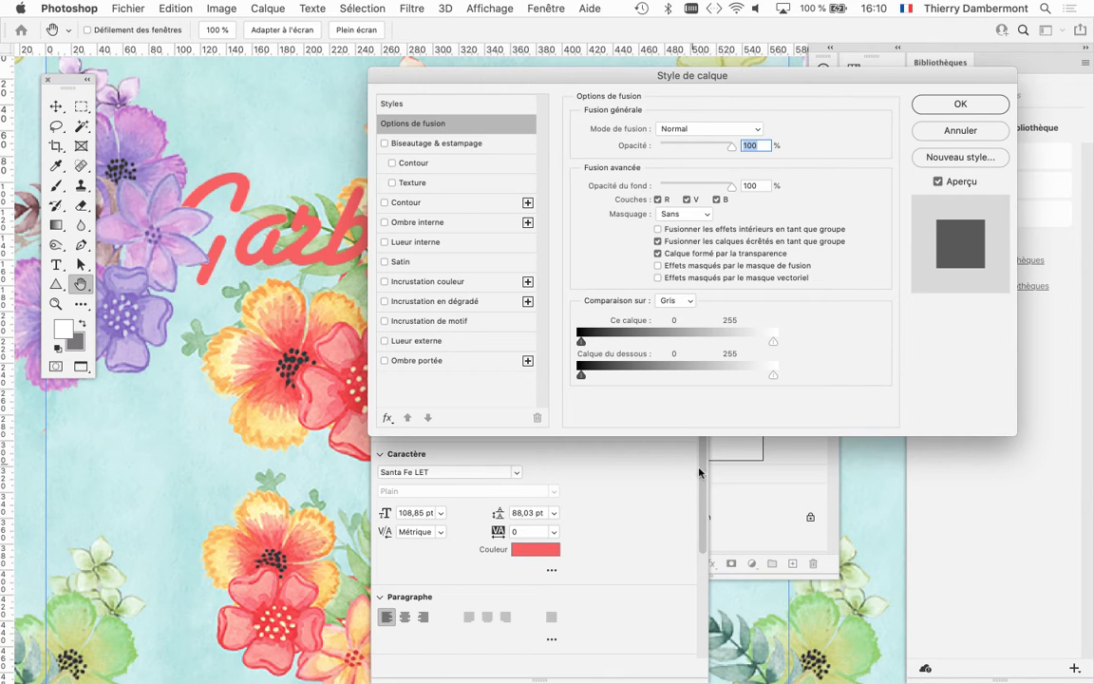
{"action": "left_click_drag", "start_coordinate": [448, 72], "coordinate": [602, 35]}
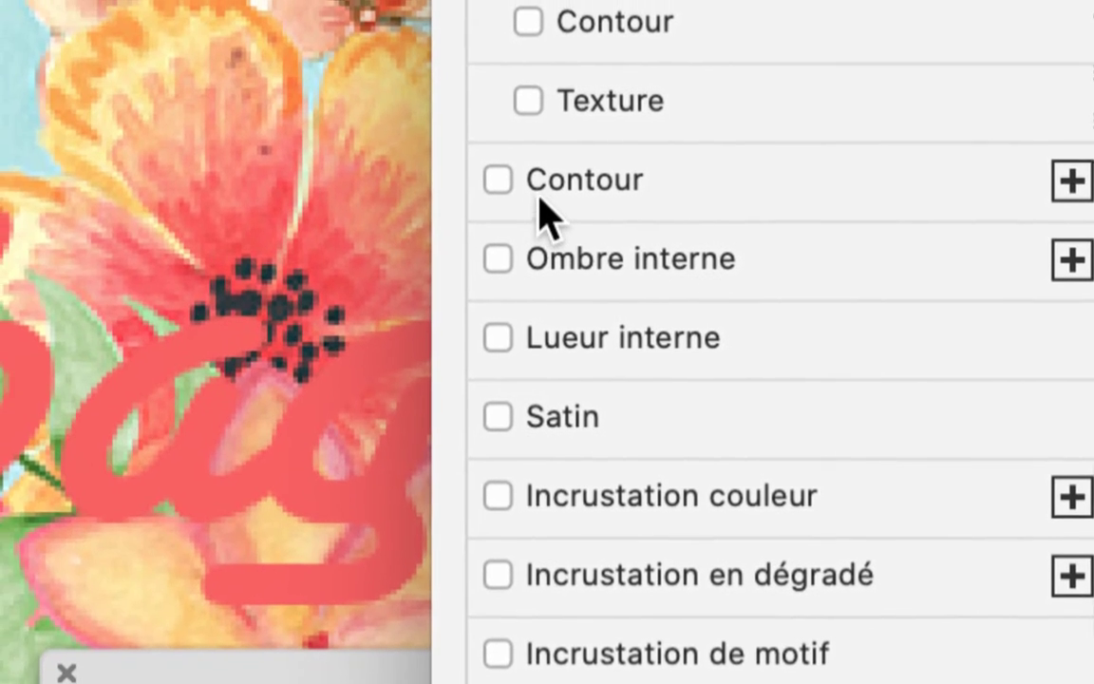
- Add a Contour effect to the Garbage text with position Extérieur and a size of 3 px
{"action": "left_click", "coordinate": [589, 190]}
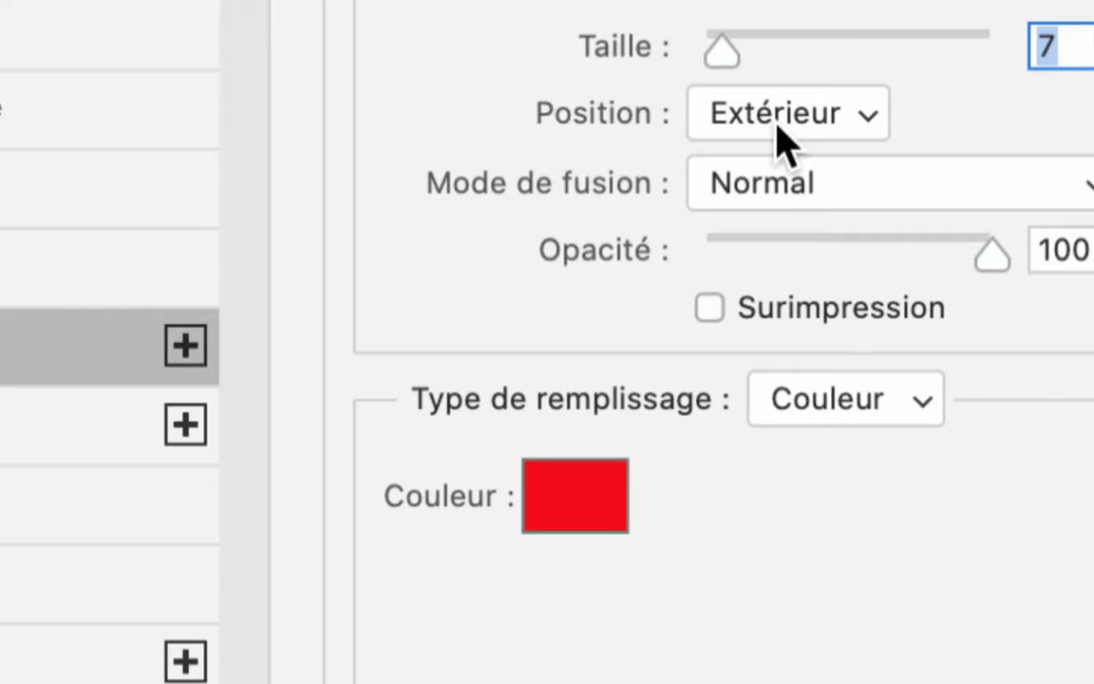
{"action": "left_click", "coordinate": [779, 137]}
{"action": "left_click", "coordinate": [777, 121]}
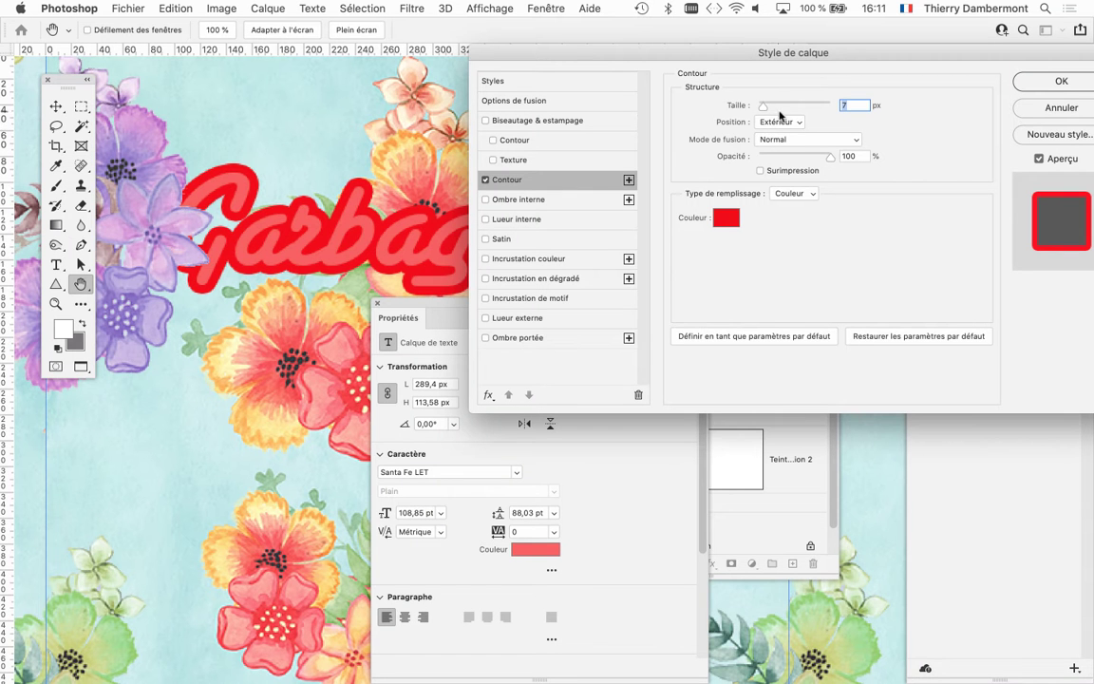
{"action": "key", "text": "alt"}
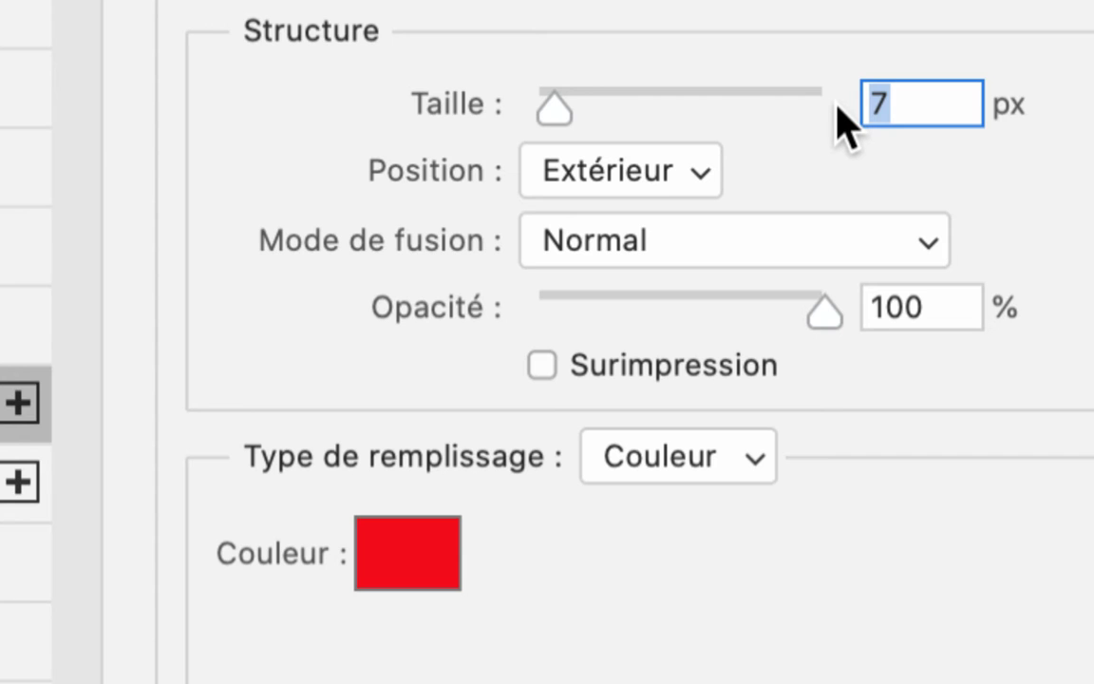
{"action": "type", "text": "3"}
{"action": "key", "text": "Tab"}
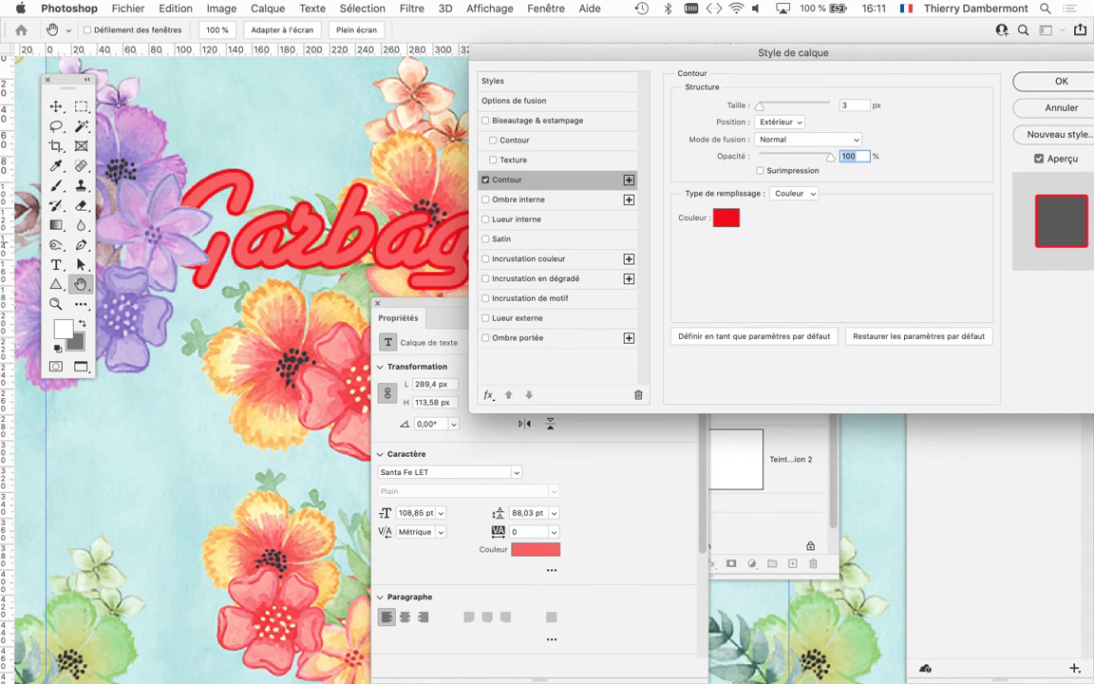
- Set the Contour colour of the Garbage text to the near-white fff8f8
{"action": "left_click", "coordinate": [407, 553]}
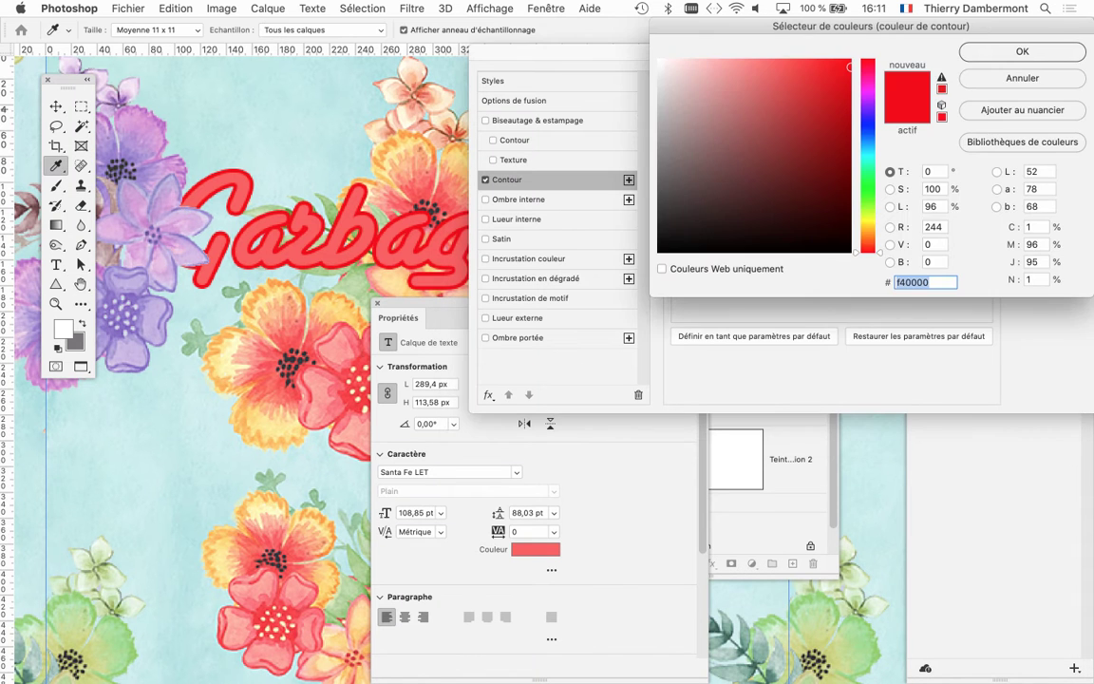
{"action": "left_click", "coordinate": [682, 78]}
{"action": "left_click_drag", "start_coordinate": [682, 78], "coordinate": [663, 59]}
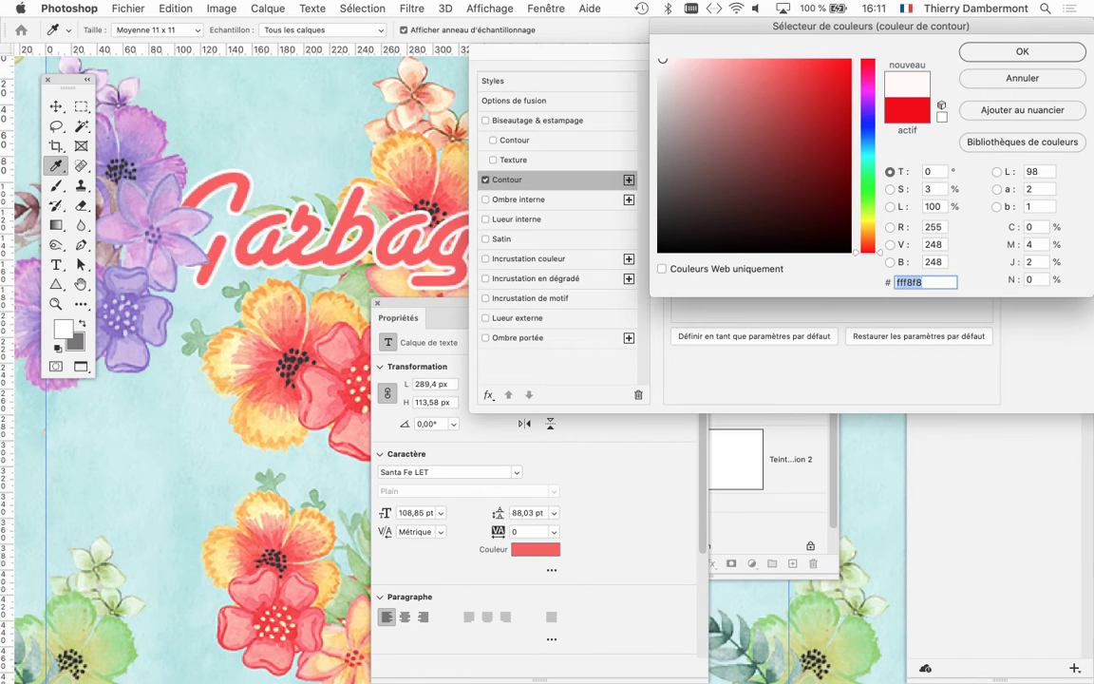
{"action": "key", "text": "Return"}
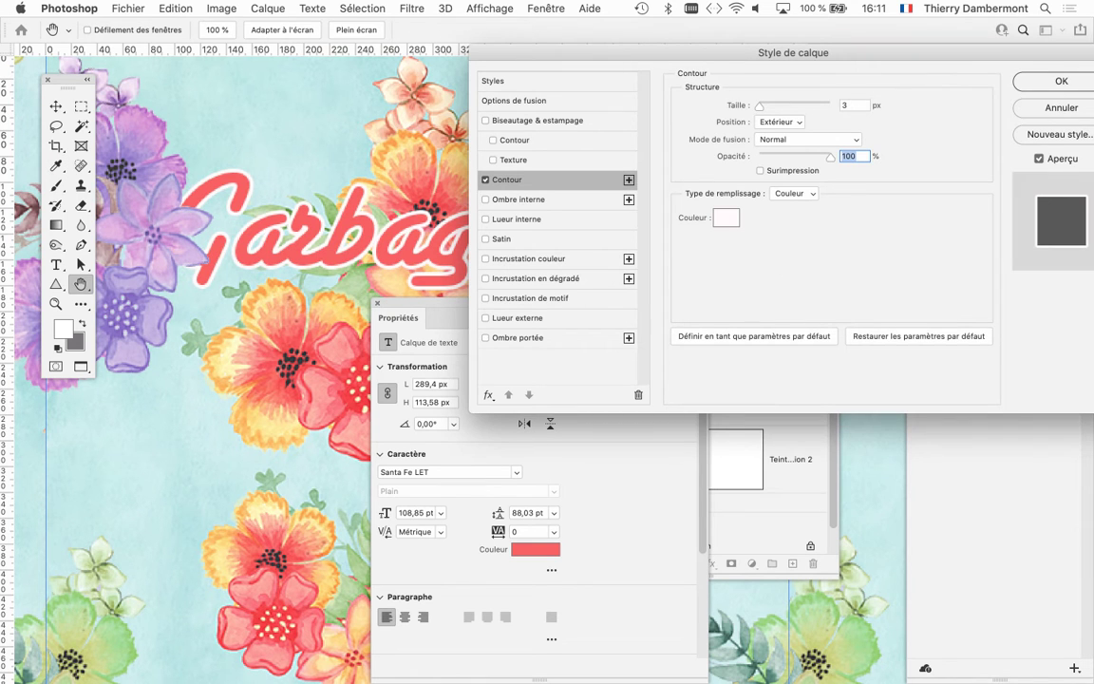
- Add a second Contour effect to the Garbage text and set the lower one's size to 9 px
{"action": "left_click", "coordinate": [628, 180]}
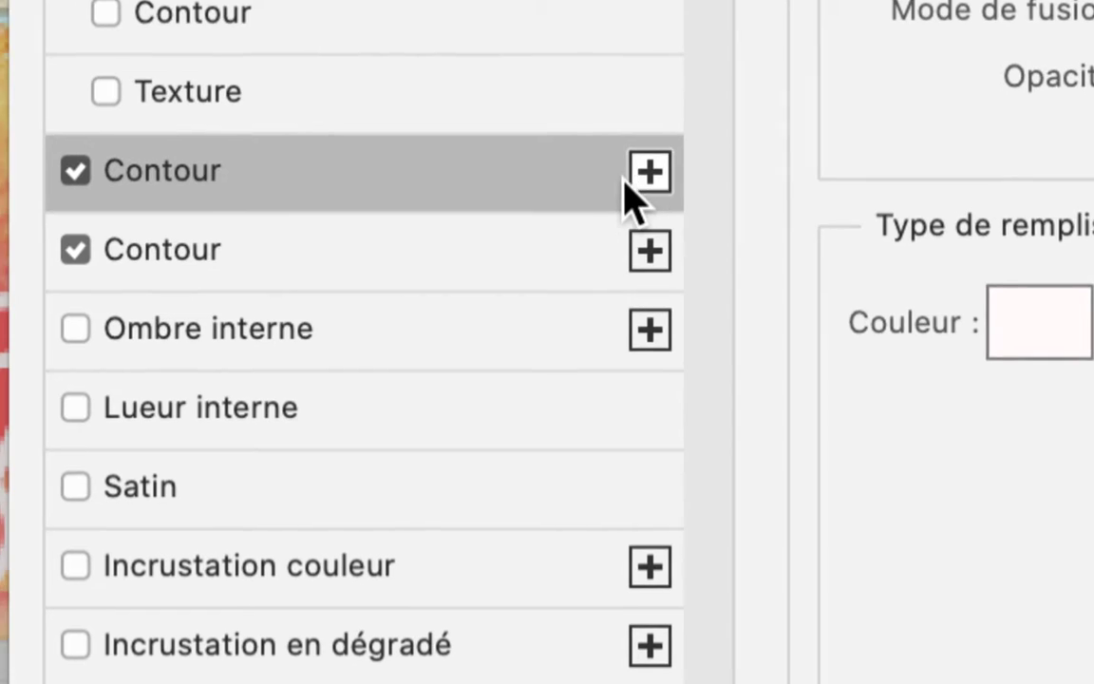
{"action": "left_click", "coordinate": [600, 200]}
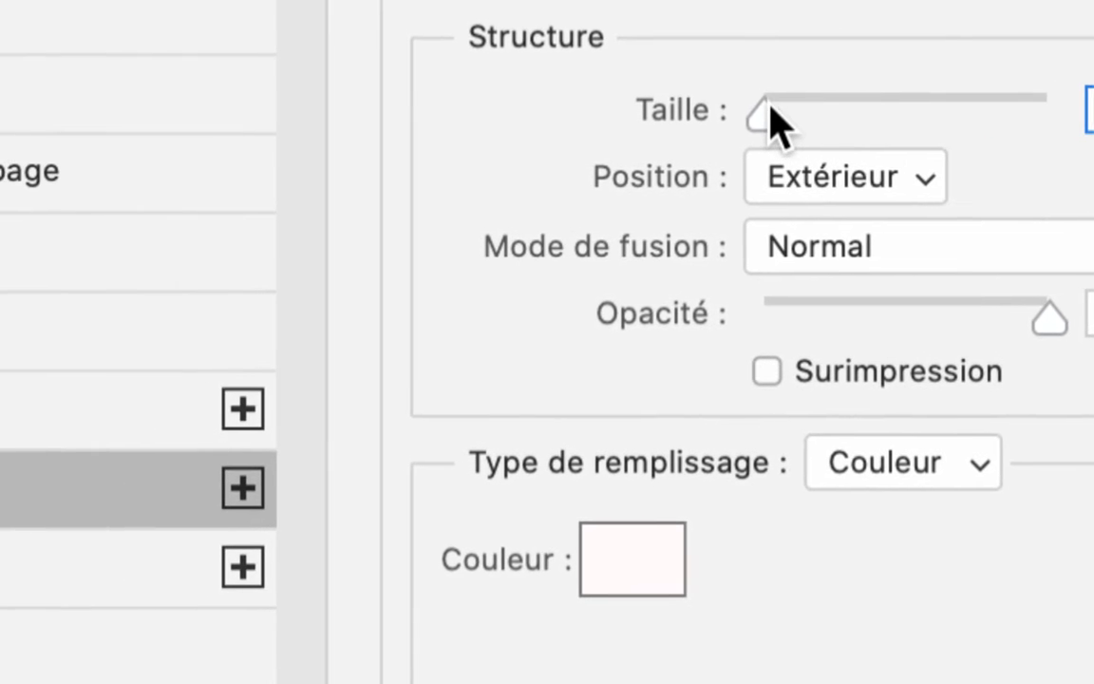
{"action": "left_click_drag", "start_coordinate": [772, 104], "coordinate": [785, 104]}
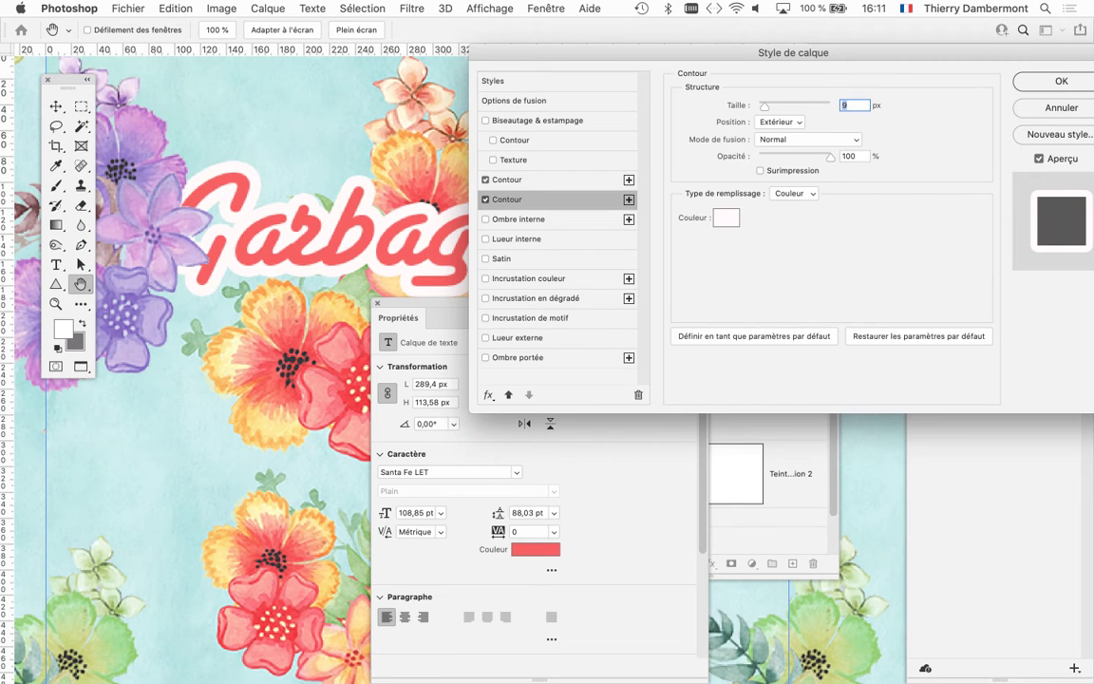
- Colour the 9 px outer contour grey a7a1a1 and apply the layer style to the Garbage text
{"action": "left_click", "coordinate": [726, 217]}
{"action": "left_click", "coordinate": [664, 125]}
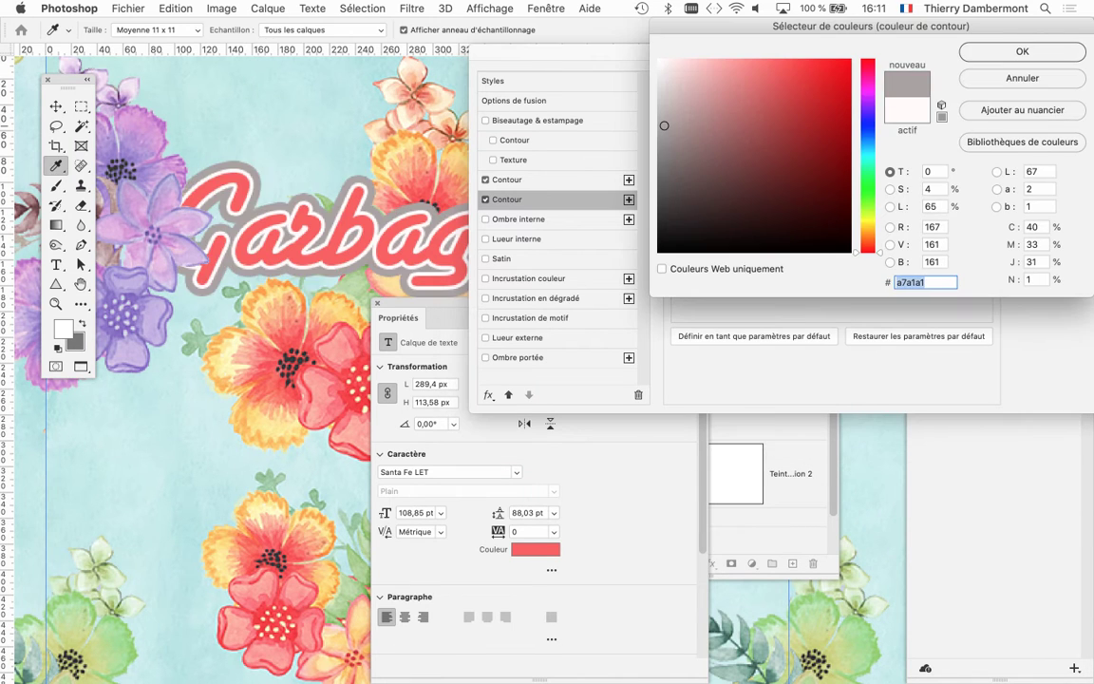
{"action": "key", "text": "Return"}
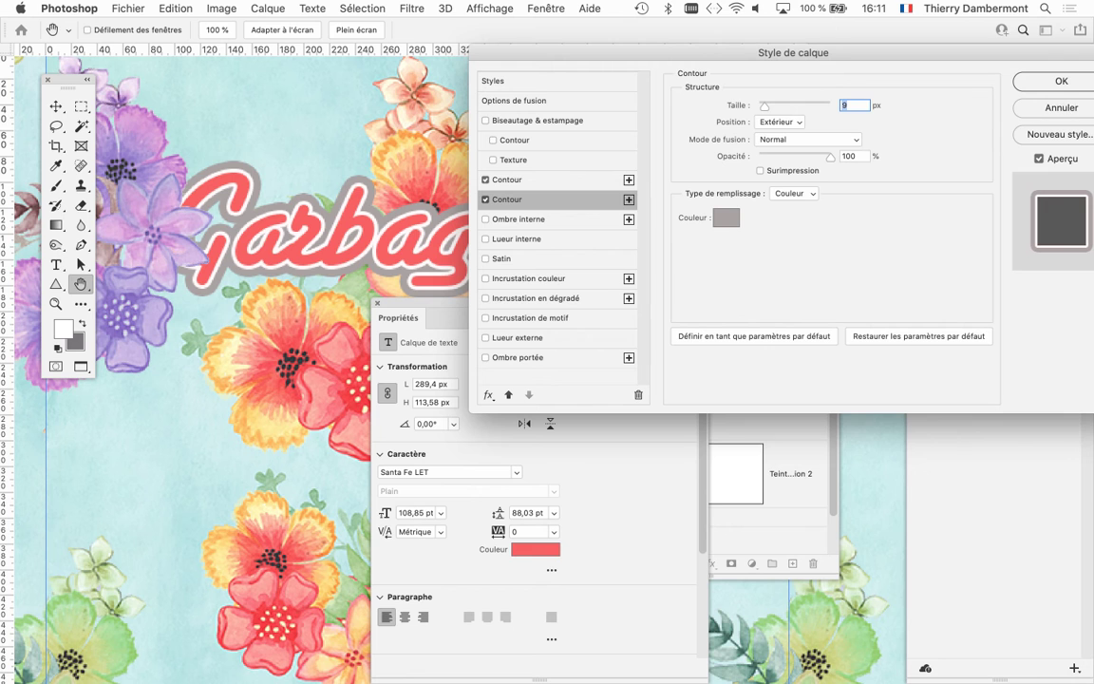
{"action": "key", "text": "Return"}
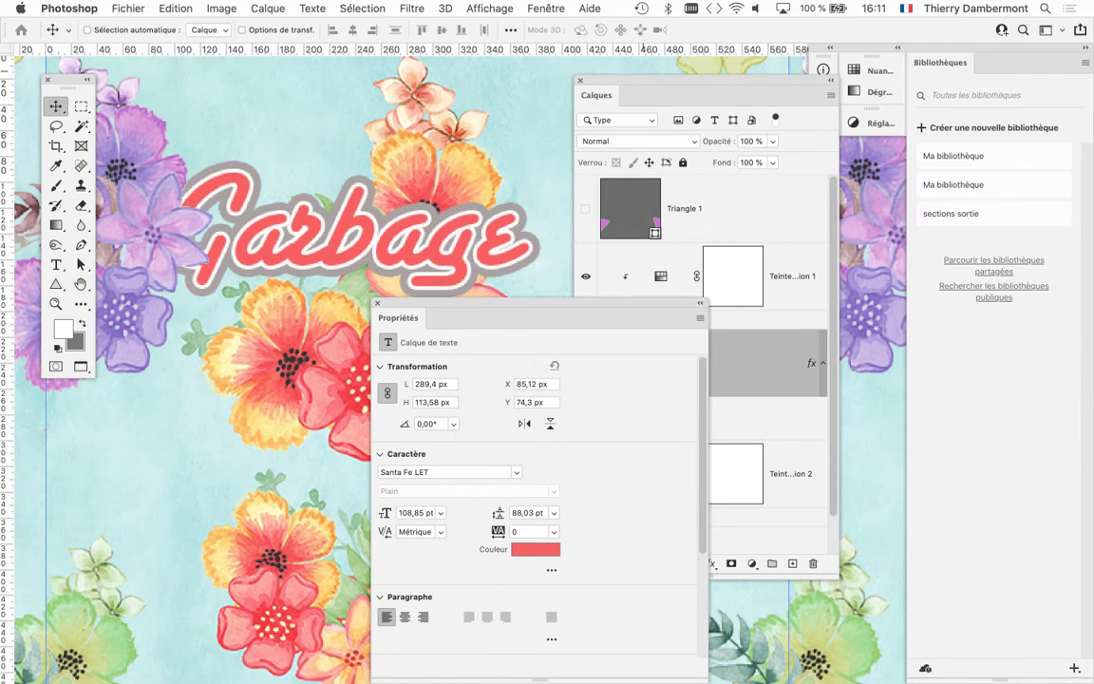
- Put away the text properties, zoom out on the pattern and shorten the floating layer list
{"action": "left_click_drag", "start_coordinate": [469, 304], "coordinate": [224, 438]}
{"action": "key", "text": "super+minus"}
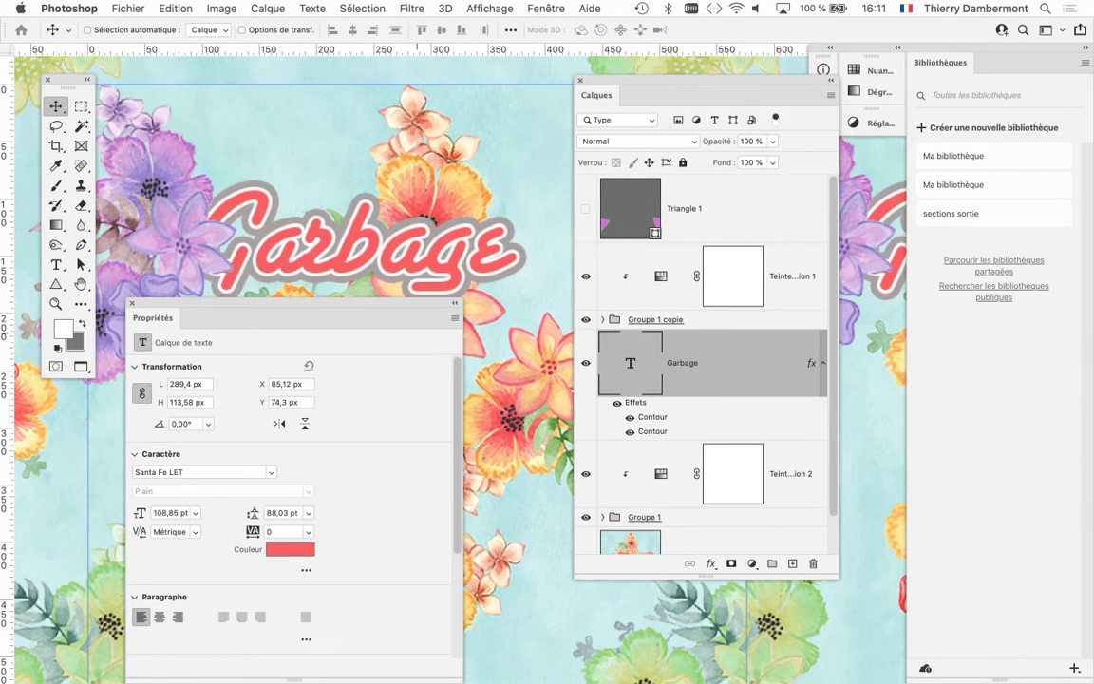
{"action": "left_click", "coordinate": [132, 303]}
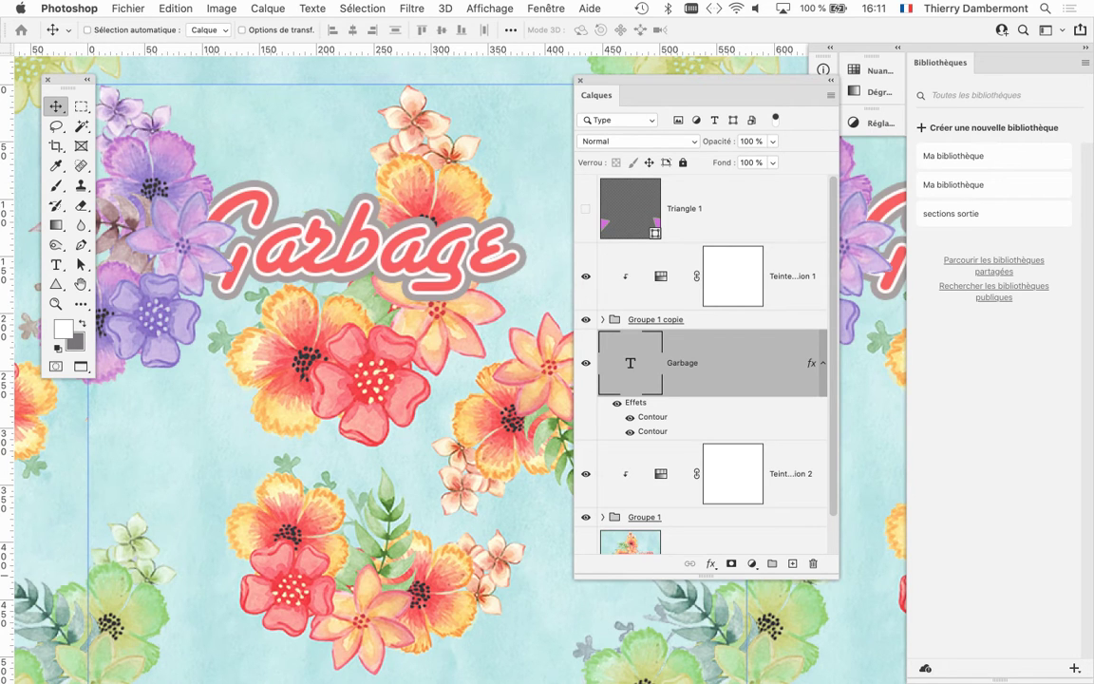
{"action": "left_click_drag", "start_coordinate": [838, 574], "coordinate": [842, 495]}
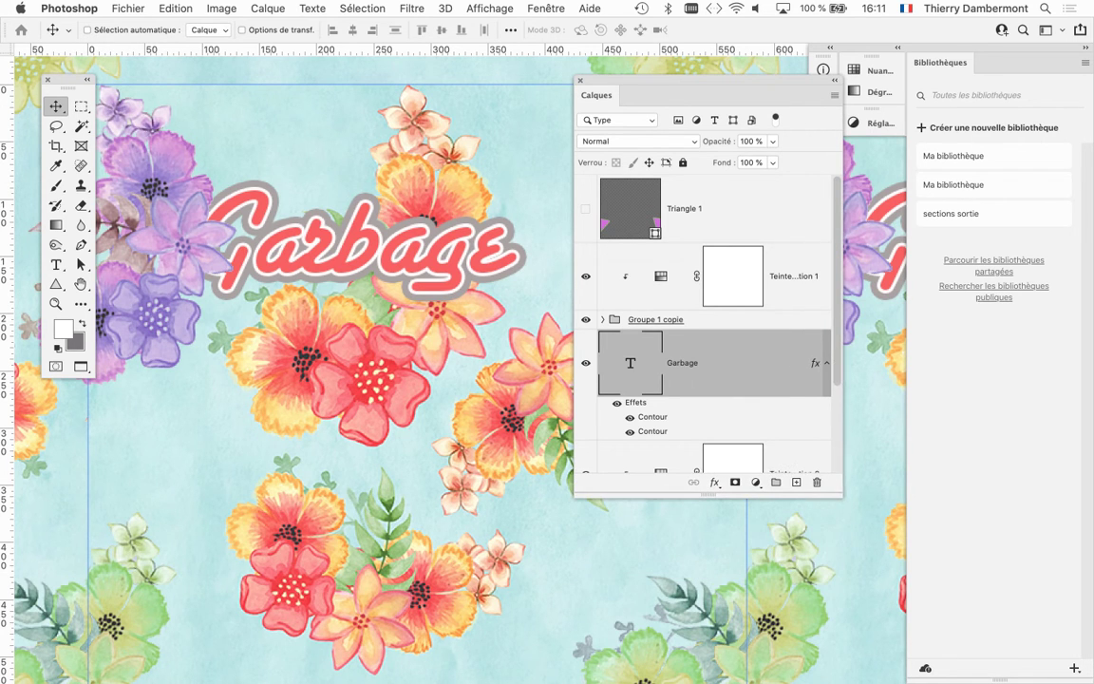
- Display the saved layer styles and place them over the upper part of the pattern
{"action": "left_click", "coordinate": [547, 8]}
{"action": "left_click", "coordinate": [574, 508]}
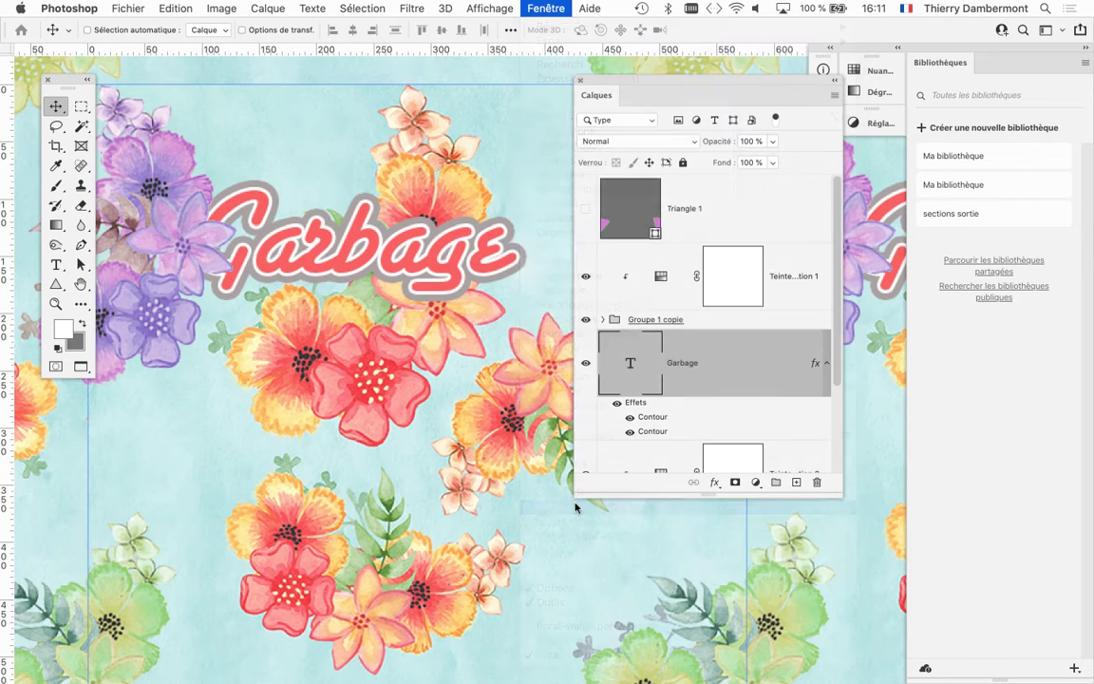
{"action": "key", "text": "Return"}
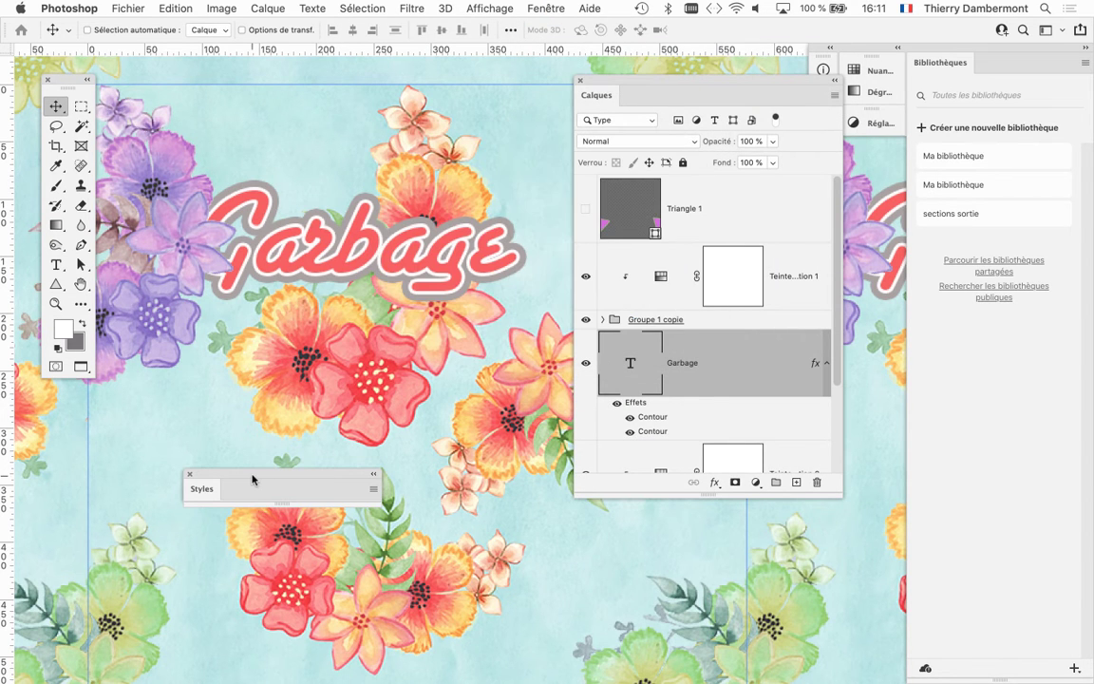
{"action": "left_click_drag", "start_coordinate": [251, 481], "coordinate": [198, 89]}
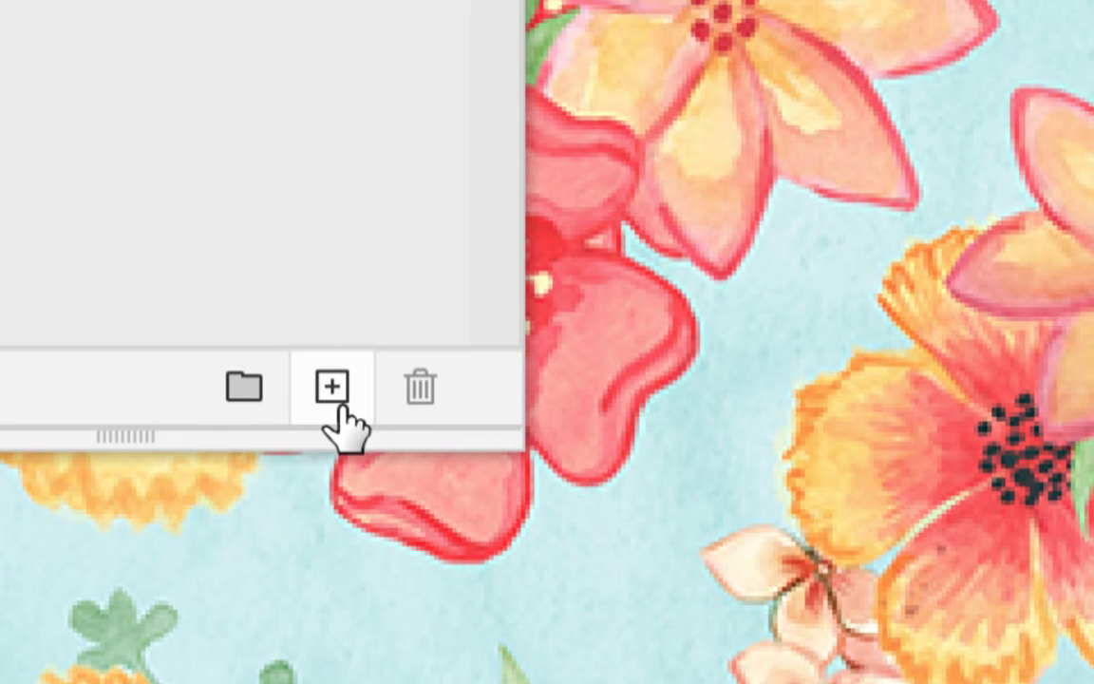
- Save the Garbage text's effects as a new style named "double contour pour texte", also added to the current library
{"action": "left_click", "coordinate": [339, 403]}
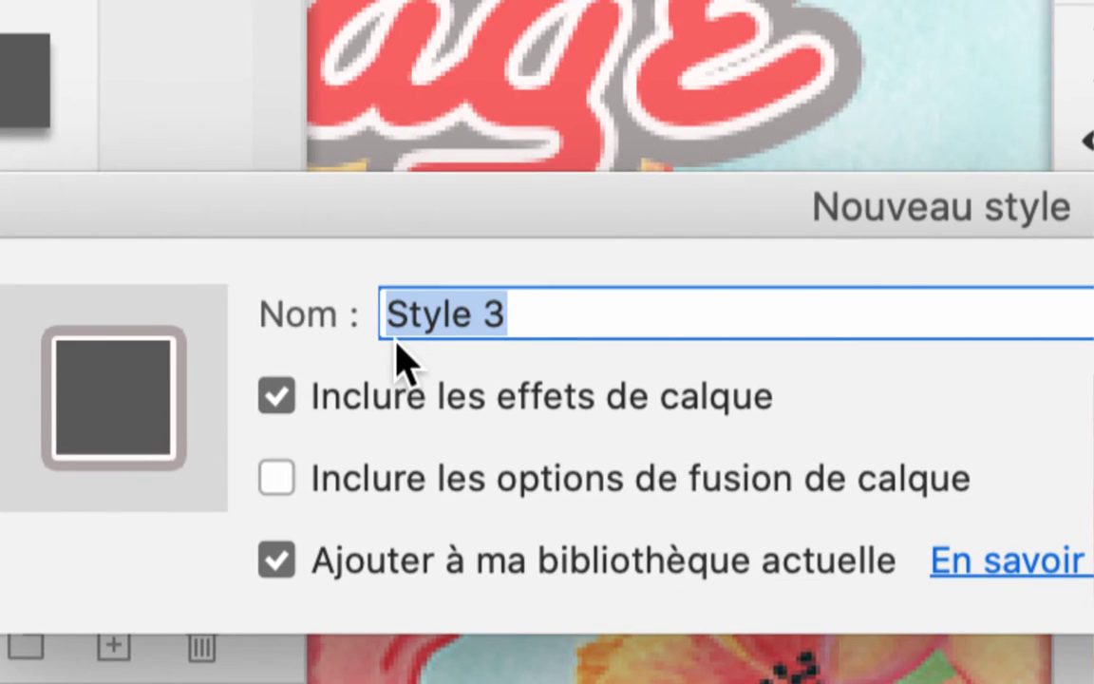
{"action": "type", "text": "double contour "}
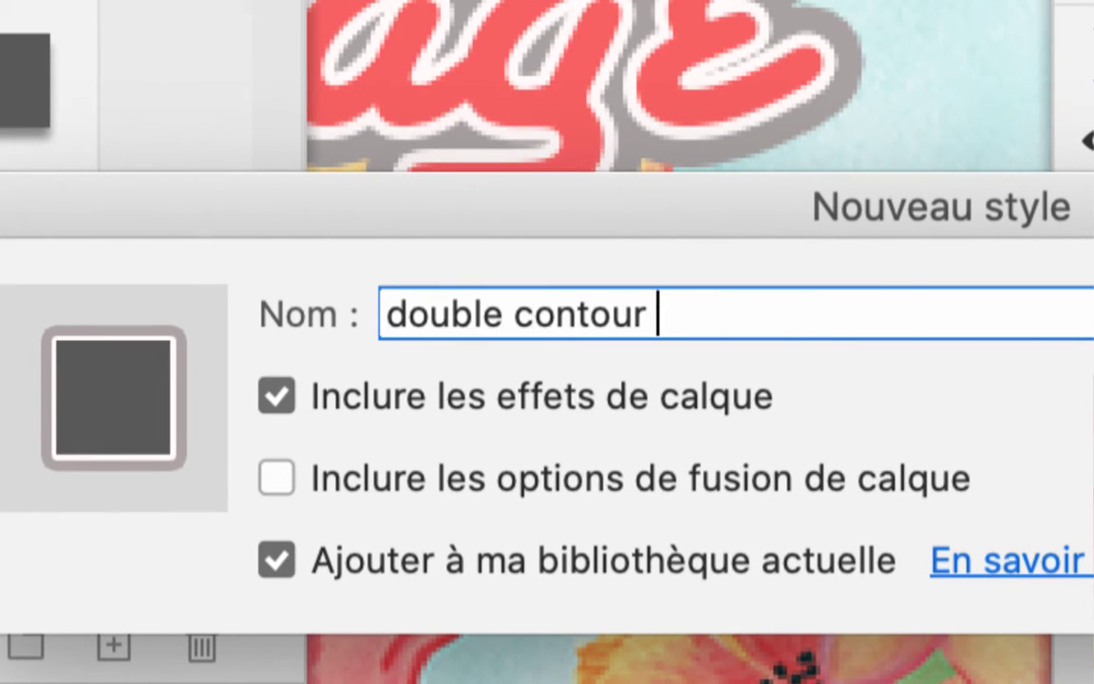
{"action": "type", "text": "pour texte"}
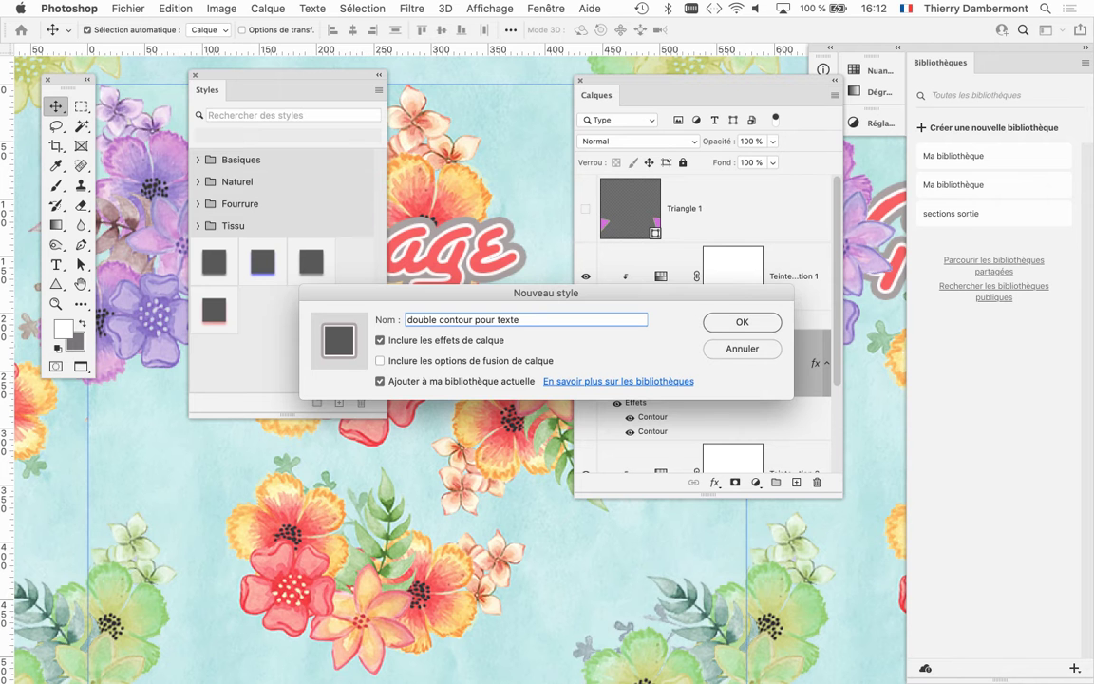
{"action": "key", "text": "Return"}
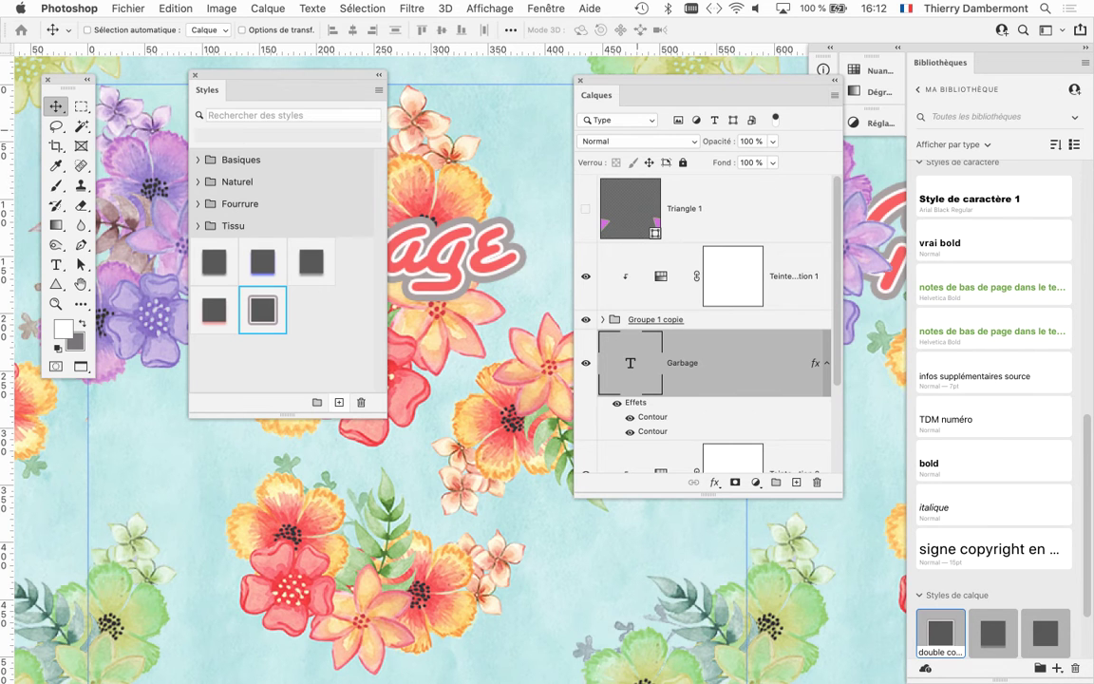
- Clear the layer list off the artwork and draw a white 80 px circle in the lower part of the pattern
{"action": "left_click_drag", "start_coordinate": [597, 95], "coordinate": [782, 172]}
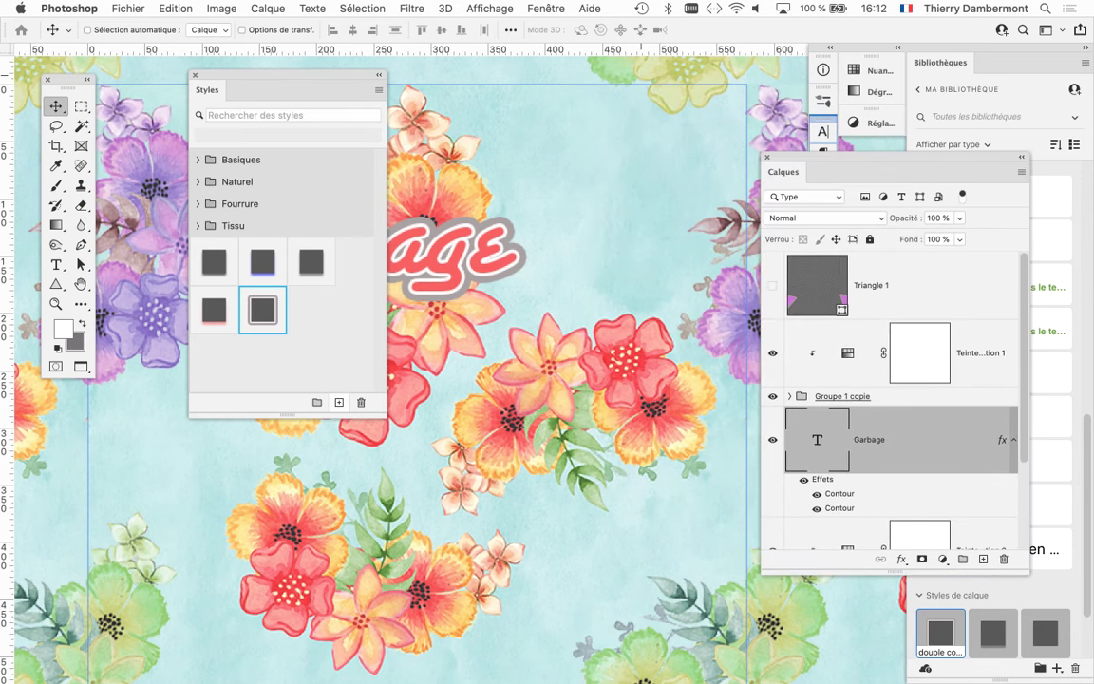
{"action": "key", "text": "u"}
{"action": "left_click_drag", "start_coordinate": [56, 284], "coordinate": [114, 311]}
{"action": "left_click_drag", "start_coordinate": [588, 500], "coordinate": [679, 591]}
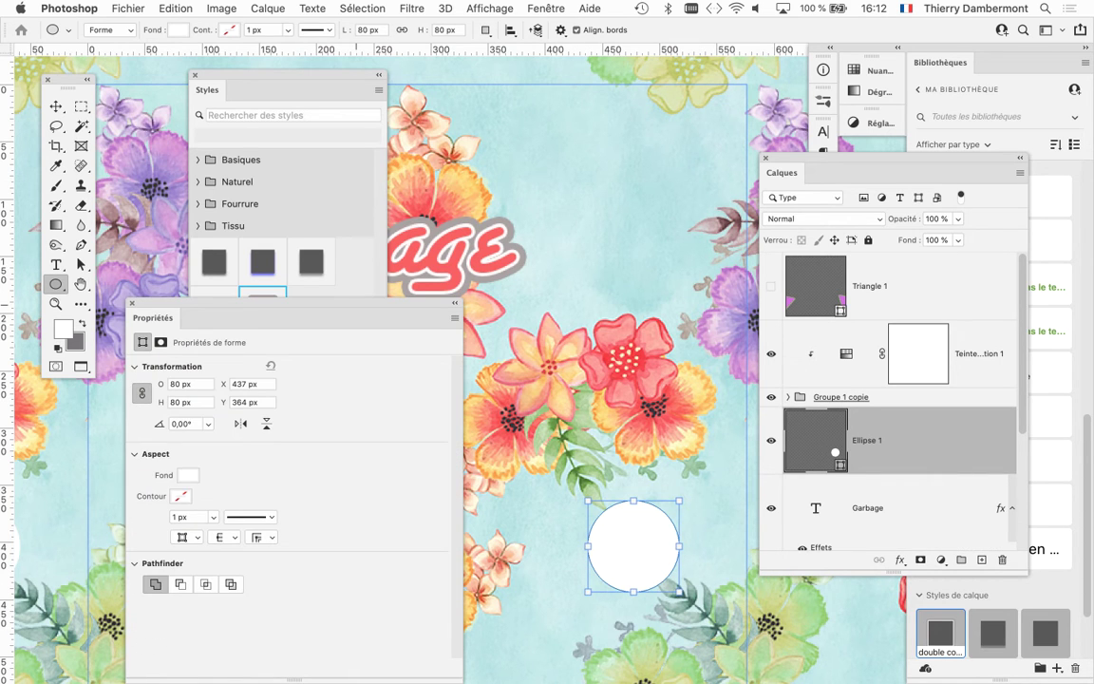
- Apply the saved "double contour pour texte" style to the white circle and put away the shape properties
{"action": "left_click_drag", "start_coordinate": [152, 317], "coordinate": [17, 518]}
{"action": "double_click", "coordinate": [17, 518]}
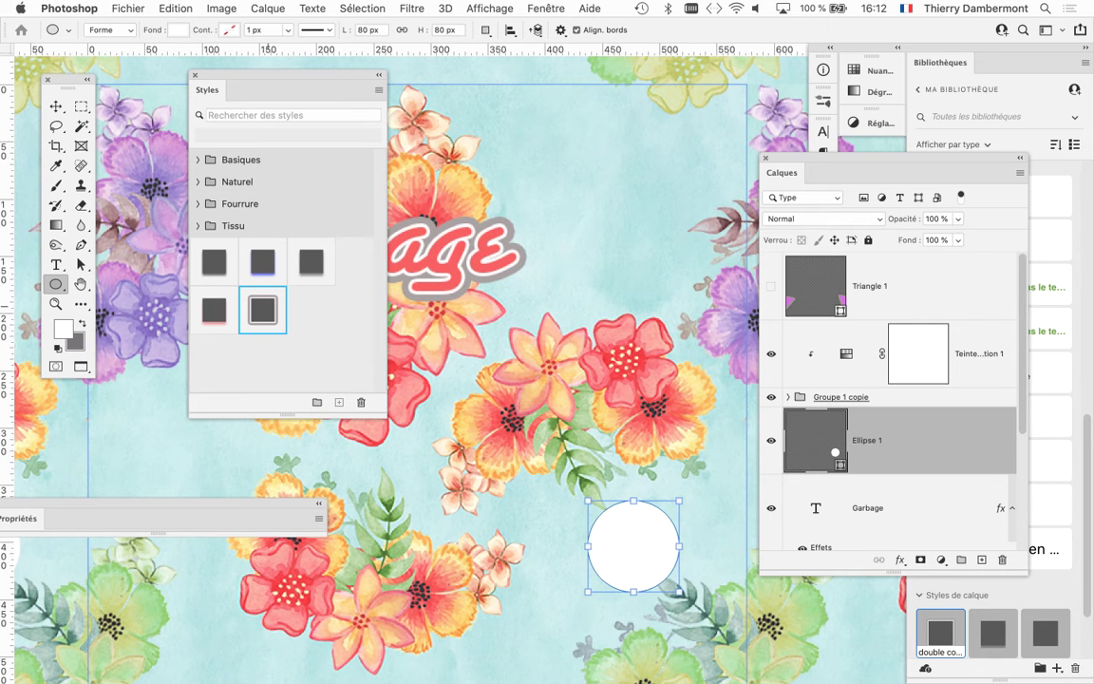
{"action": "left_click", "coordinate": [262, 310]}
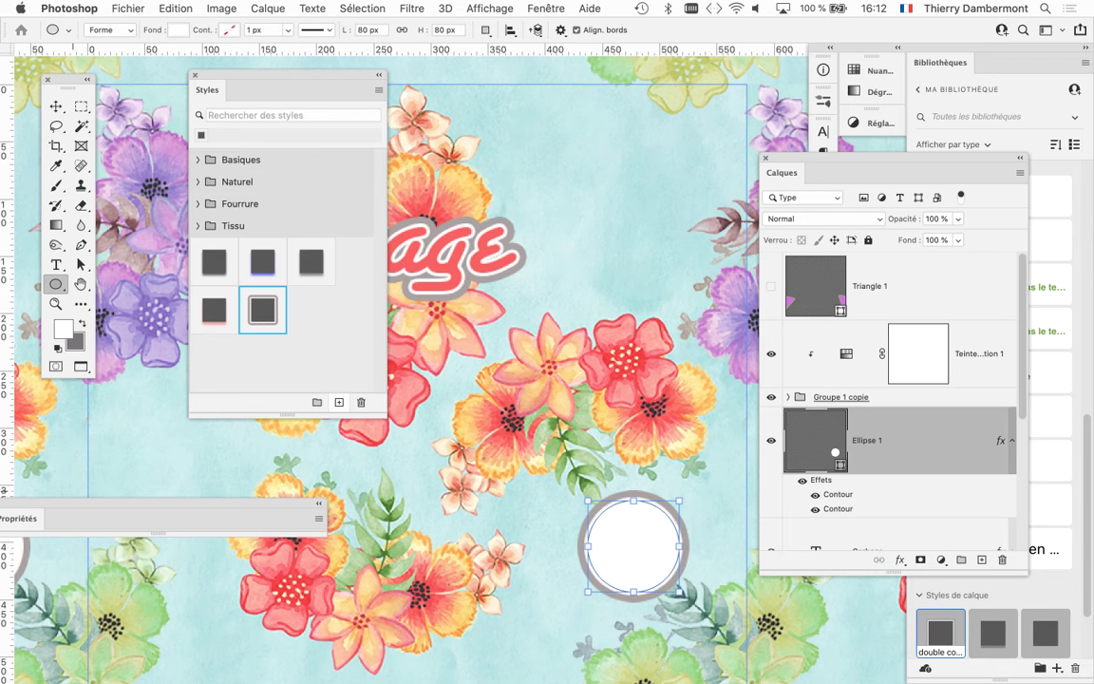
{"action": "left_click_drag", "start_coordinate": [95, 515], "coordinate": [259, 514]}
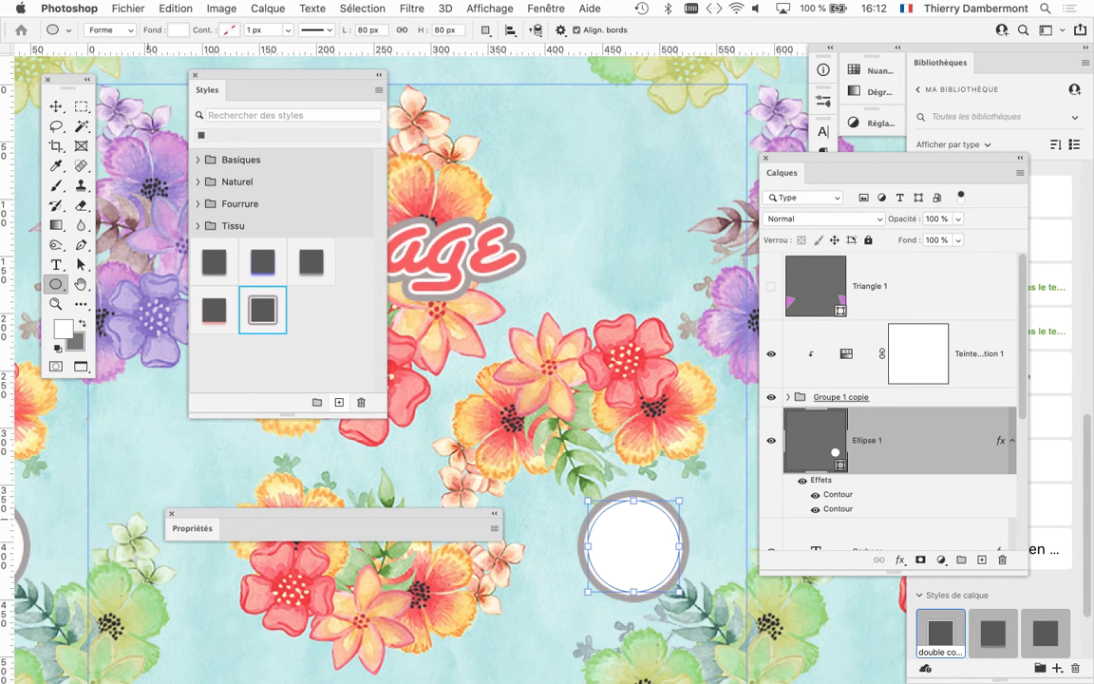
{"action": "left_click", "coordinate": [172, 513]}
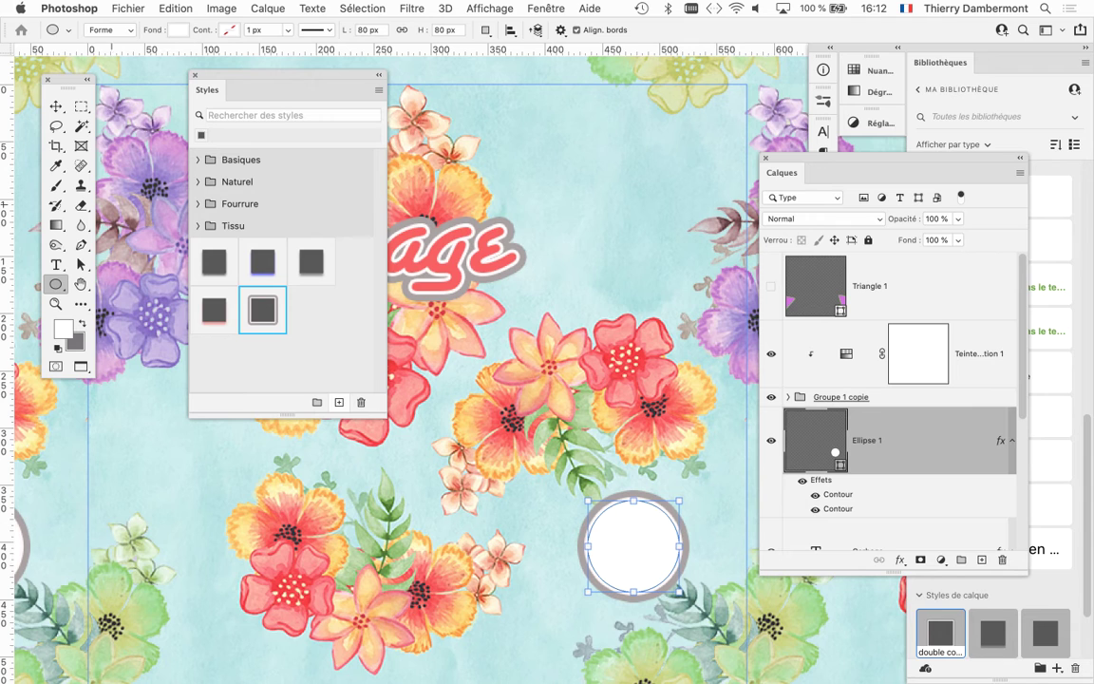
- Move the outlined circle up to the empty blue area to the right of the Garbage lettering
{"action": "left_click_drag", "start_coordinate": [285, 90], "coordinate": [214, 92]}
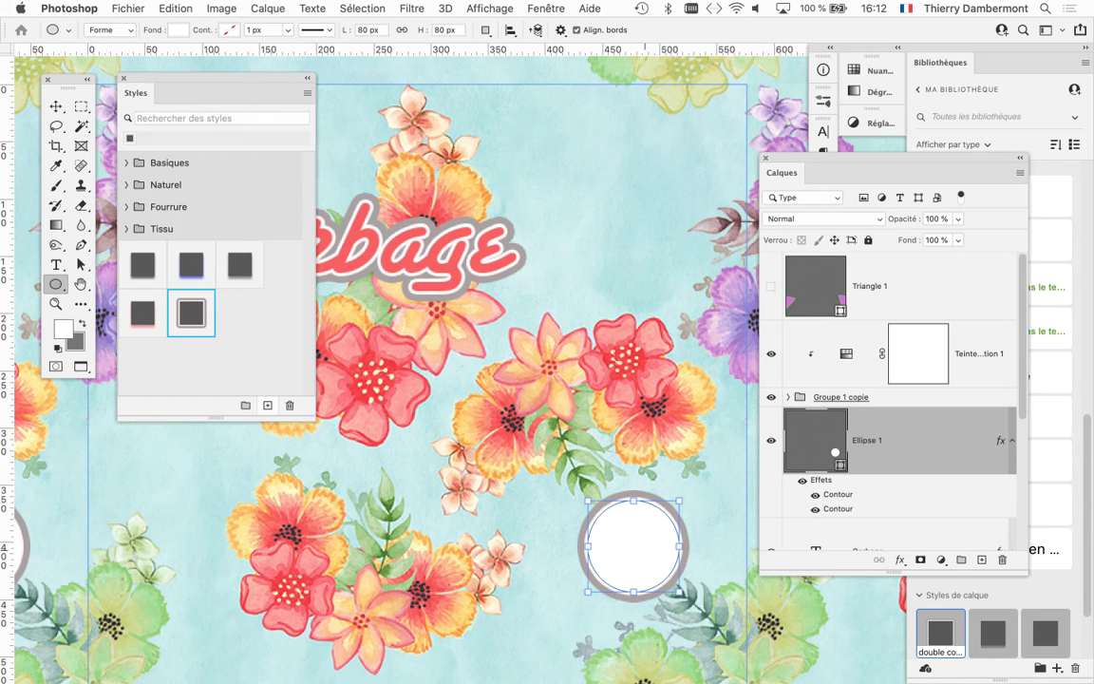
{"action": "key", "text": "v"}
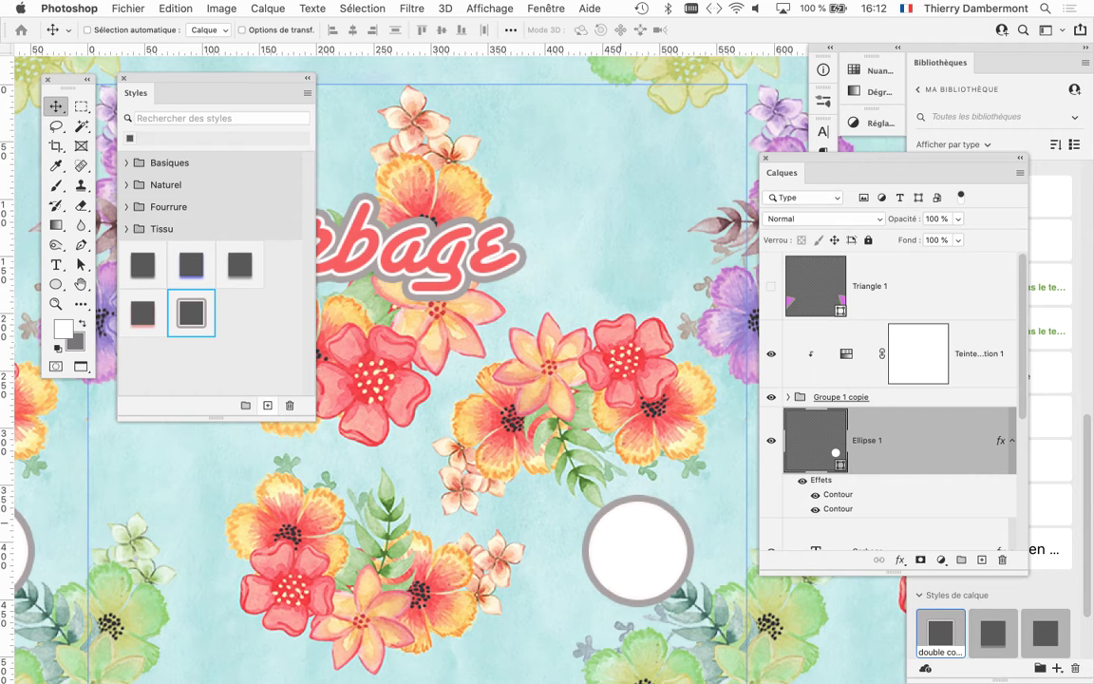
{"action": "left_click_drag", "start_coordinate": [633, 544], "coordinate": [627, 191]}
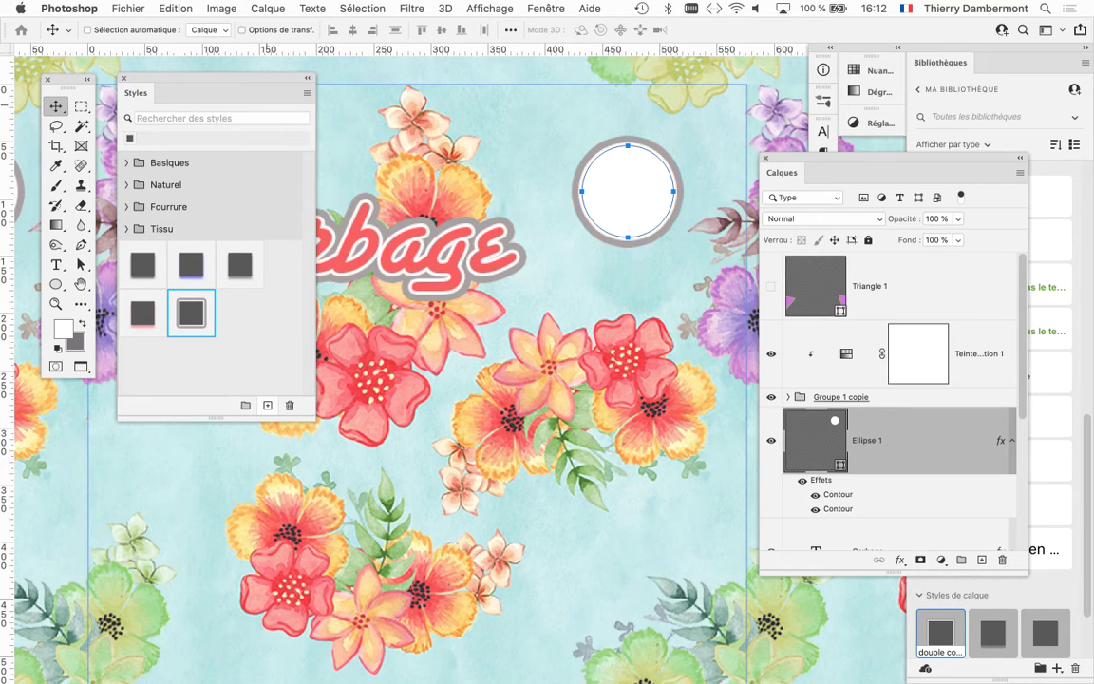
- Uncover the Garbage lettering by moving the saved styles below it, and select the Garbage text layer
{"action": "left_click_drag", "start_coordinate": [218, 92], "coordinate": [198, 381]}
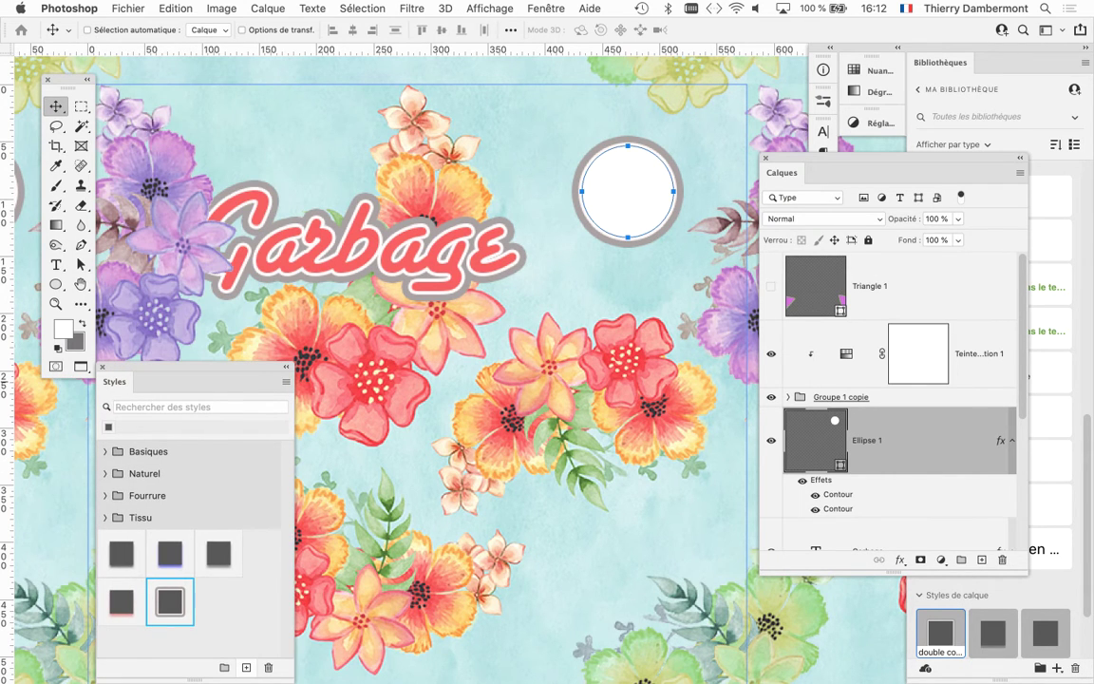
{"action": "scroll", "coordinate": [892, 404], "scroll_direction": "down", "scroll_amount": 5}
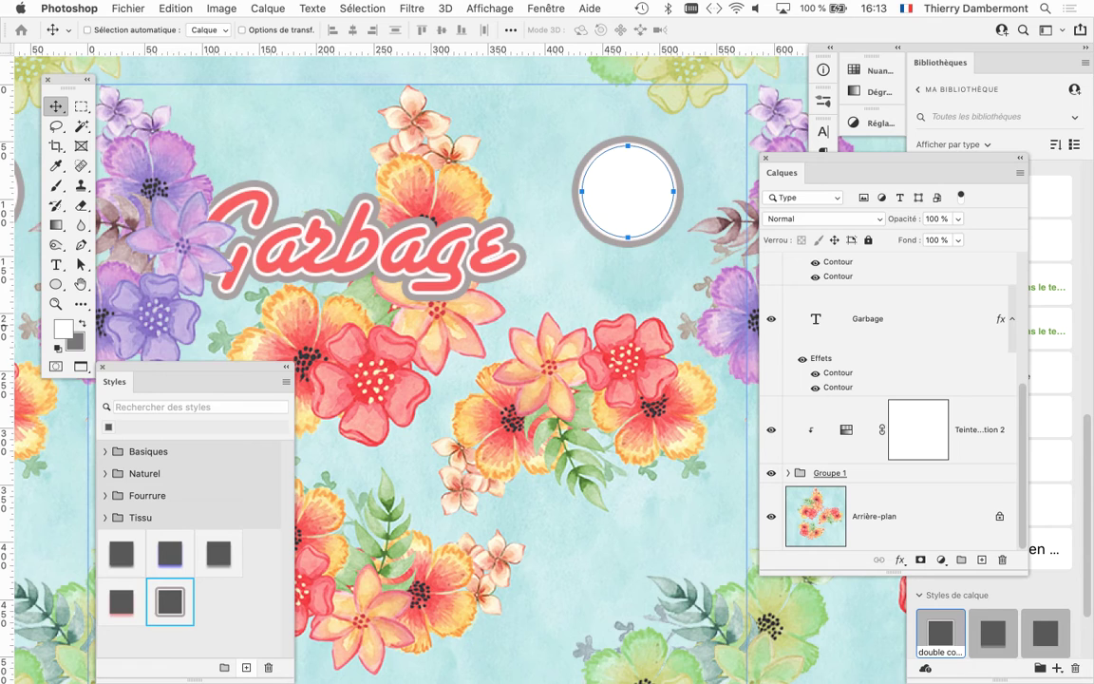
{"action": "left_click", "coordinate": [869, 327]}
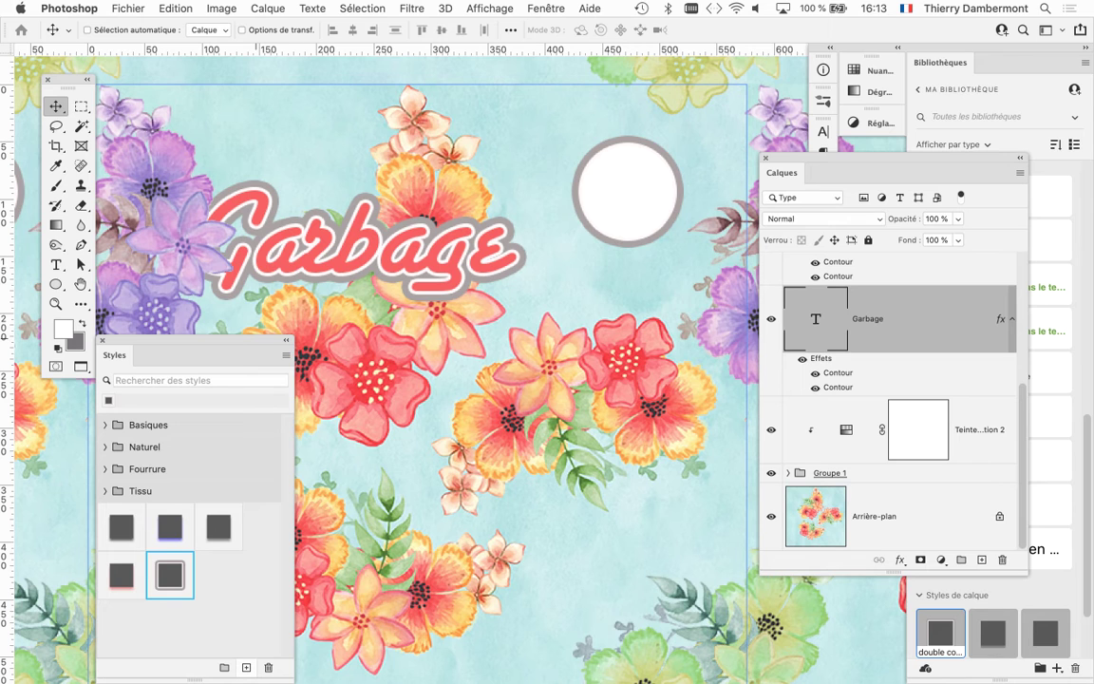
{"action": "left_click_drag", "start_coordinate": [190, 354], "coordinate": [239, 354]}
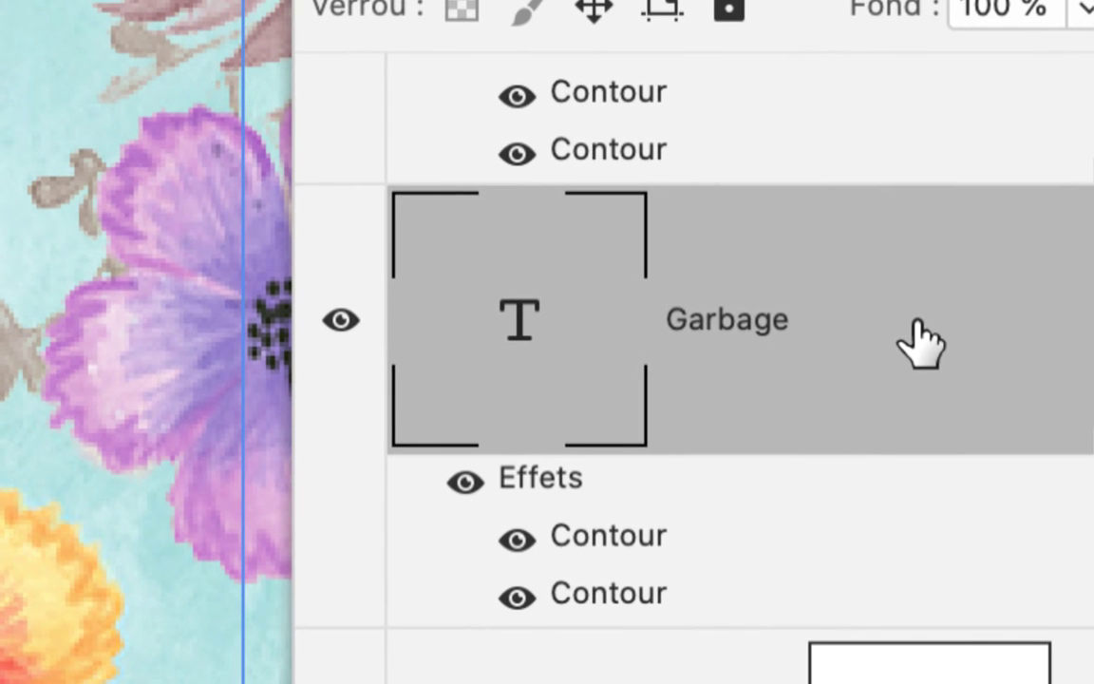
- Add a colour overlay in dark red (b31d1d) to the Garbage text layer in Normal mode at 100% opacity
{"action": "double_click", "coordinate": [922, 344]}
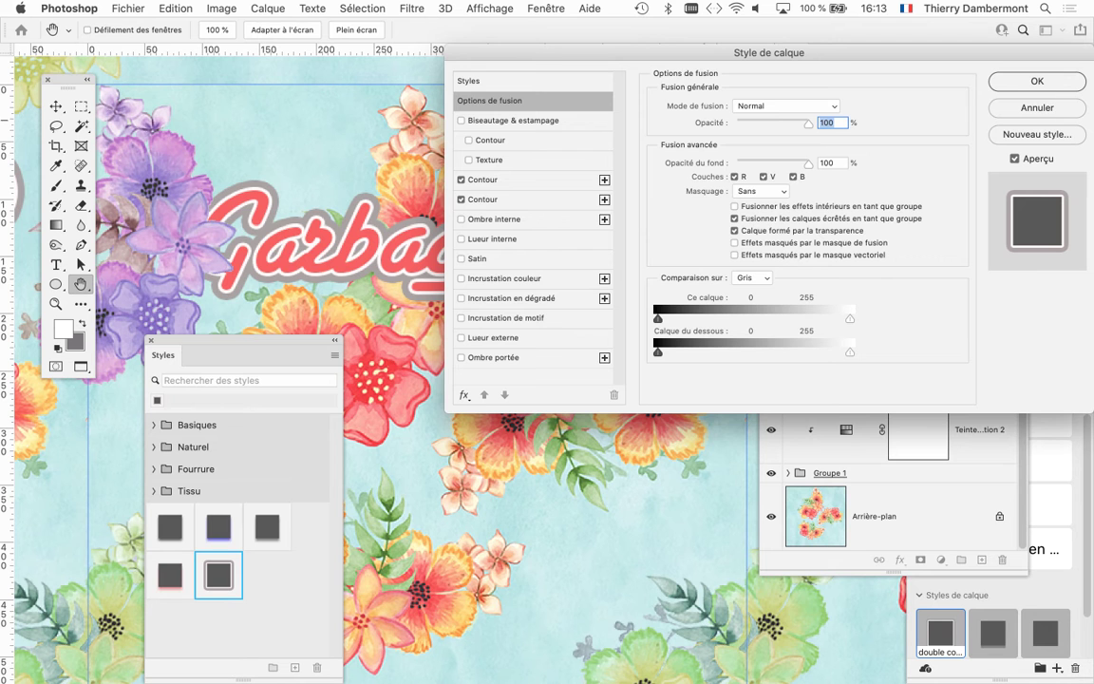
{"action": "left_click_drag", "start_coordinate": [769, 54], "coordinate": [822, 53]}
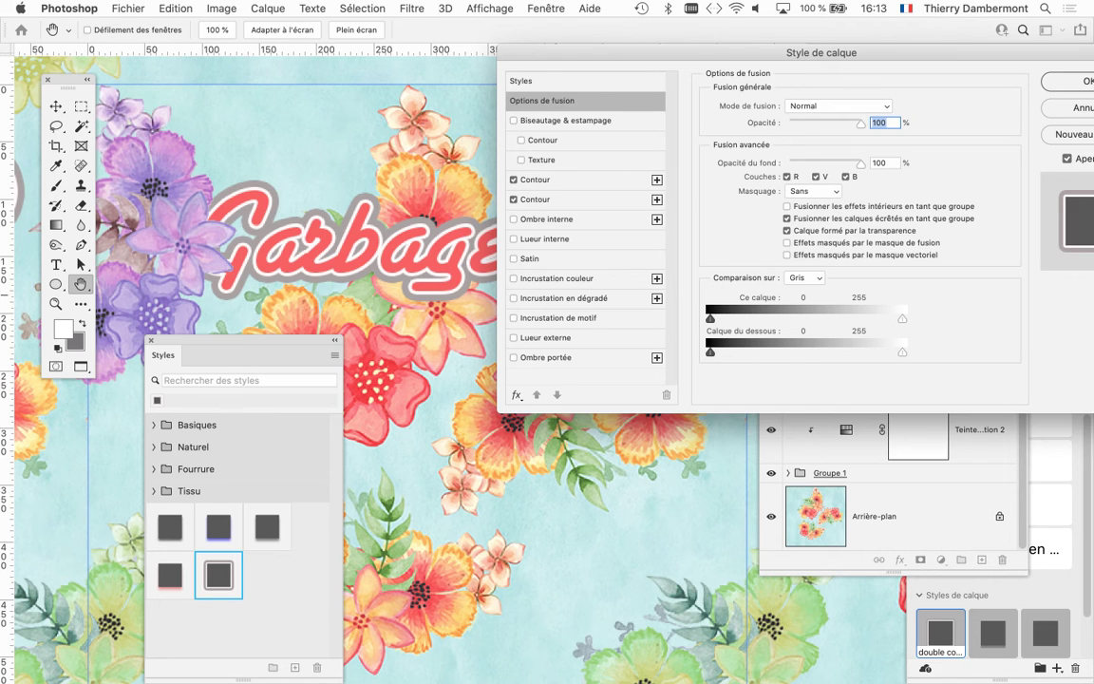
{"action": "left_click", "coordinate": [556, 278]}
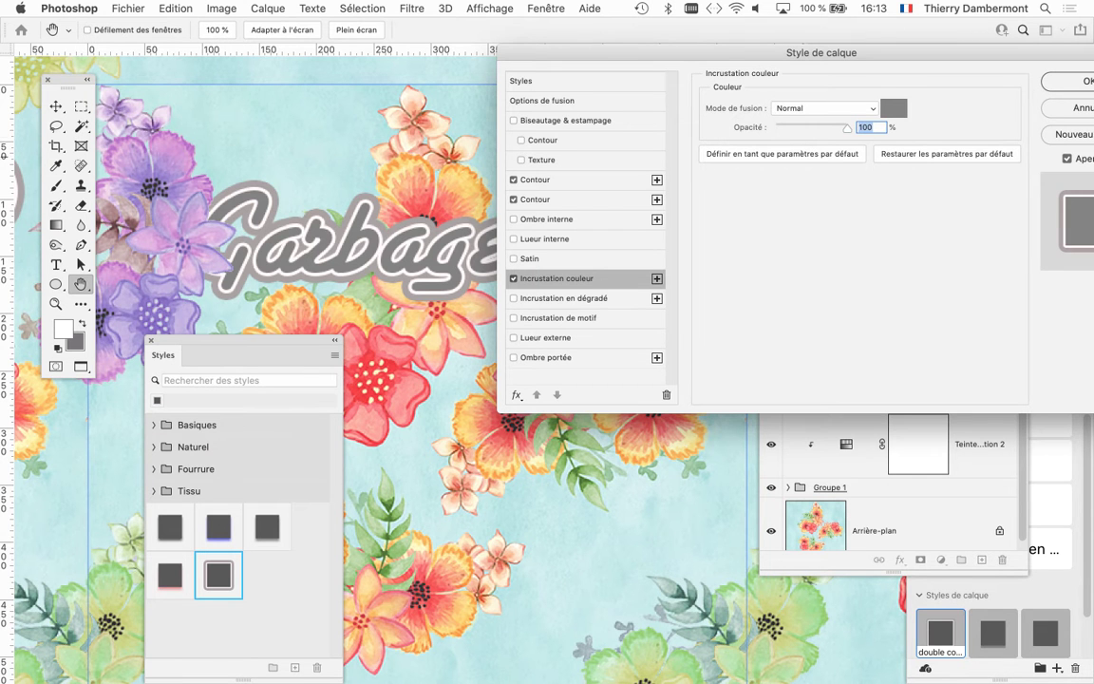
{"action": "left_click", "coordinate": [894, 107]}
{"action": "left_click", "coordinate": [819, 116]}
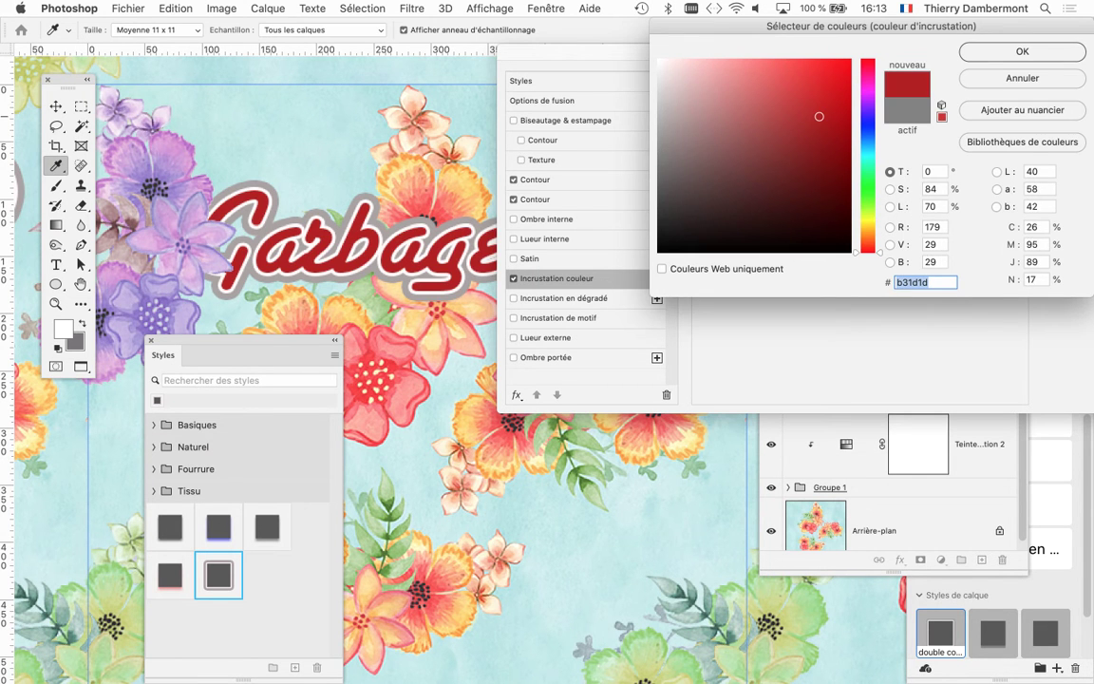
{"action": "key", "text": "Return"}
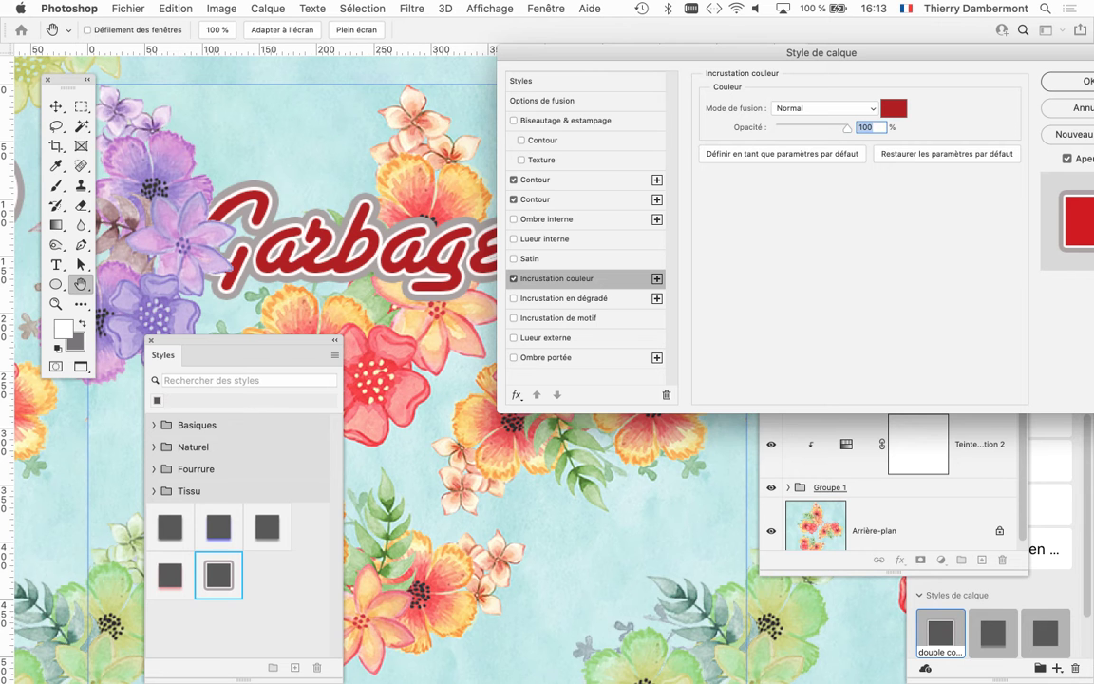
{"action": "key", "text": "Return"}
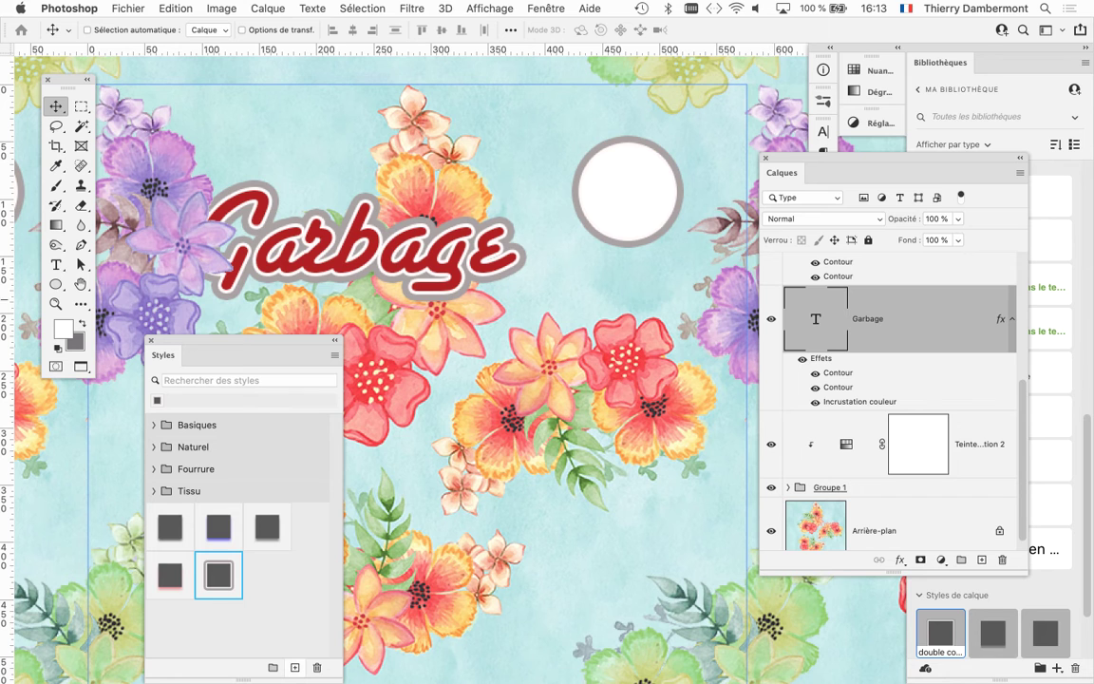
- Save the Garbage text's double outline and red overlay as a new layer style under the default name
{"action": "left_click_drag", "start_coordinate": [247, 355], "coordinate": [520, 63]}
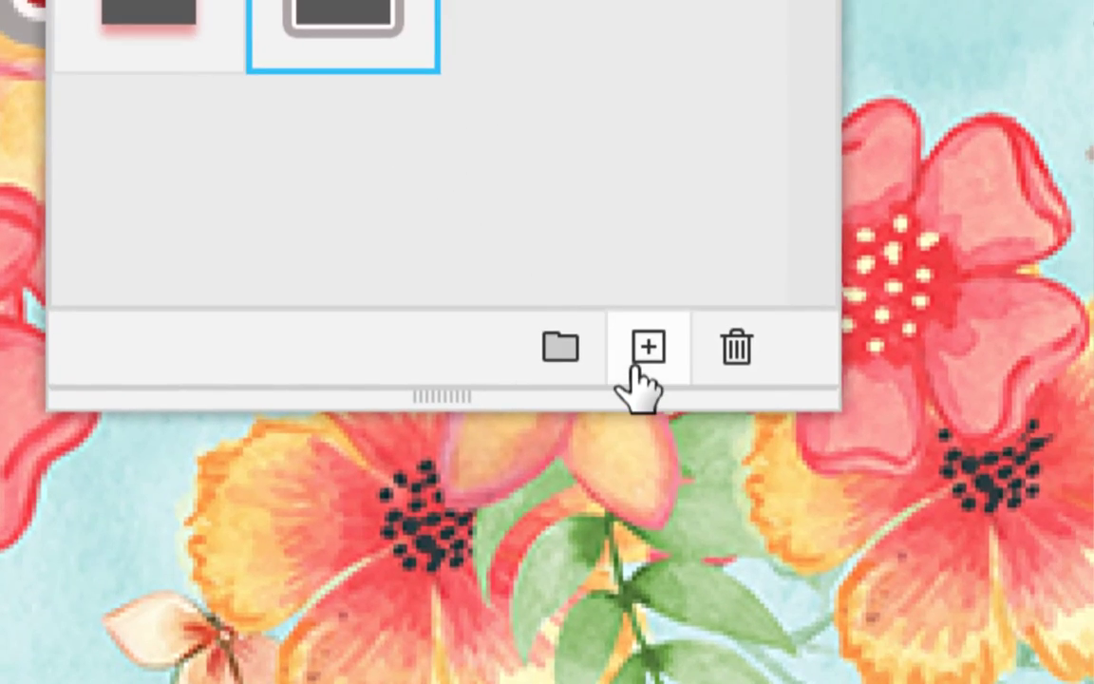
{"action": "left_click", "coordinate": [785, 446]}
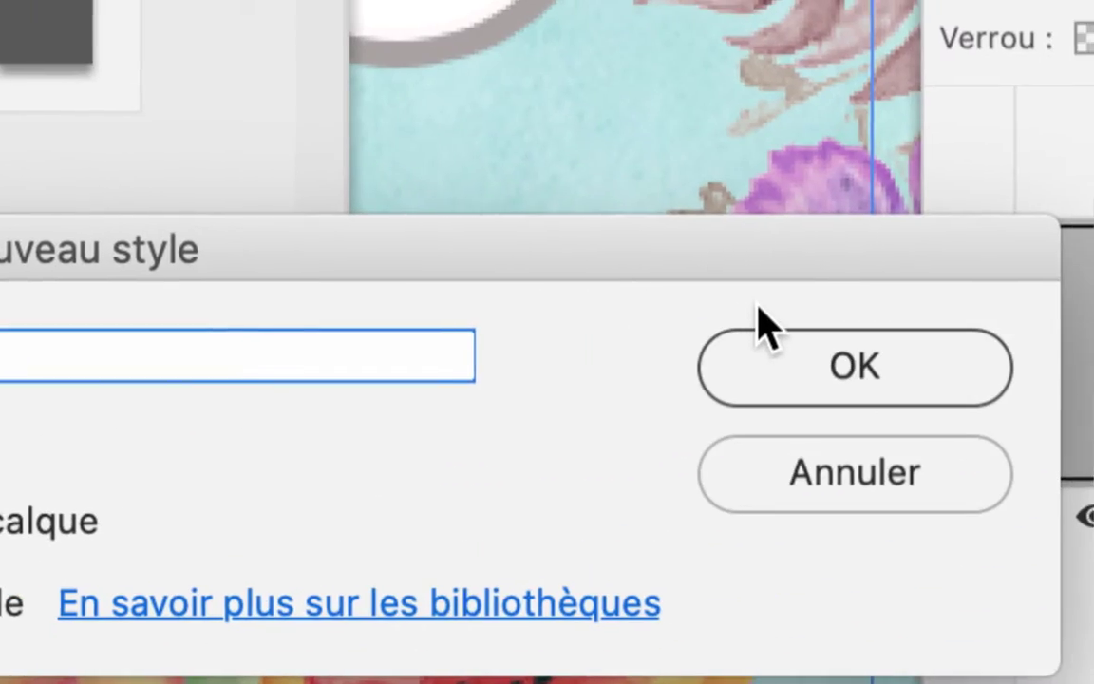
{"action": "left_click", "coordinate": [836, 367]}
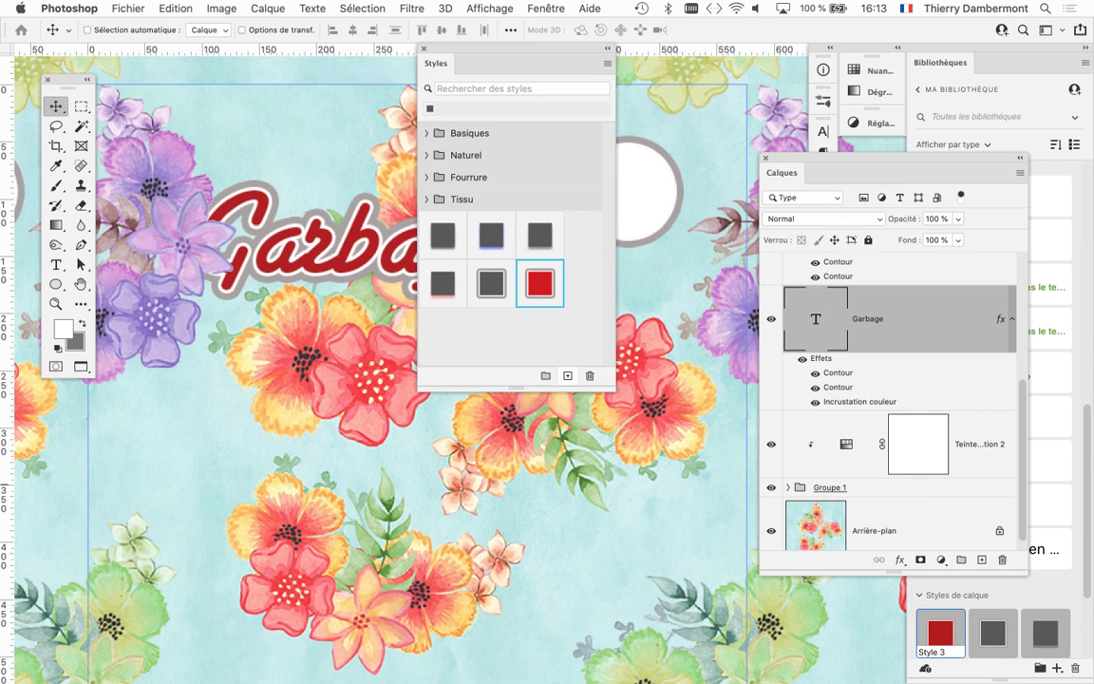
- Select the Ellipse 1 layer and apply the newly saved red double-outline style to the circle
{"action": "scroll", "coordinate": [888, 399], "scroll_direction": "up", "scroll_amount": 5}
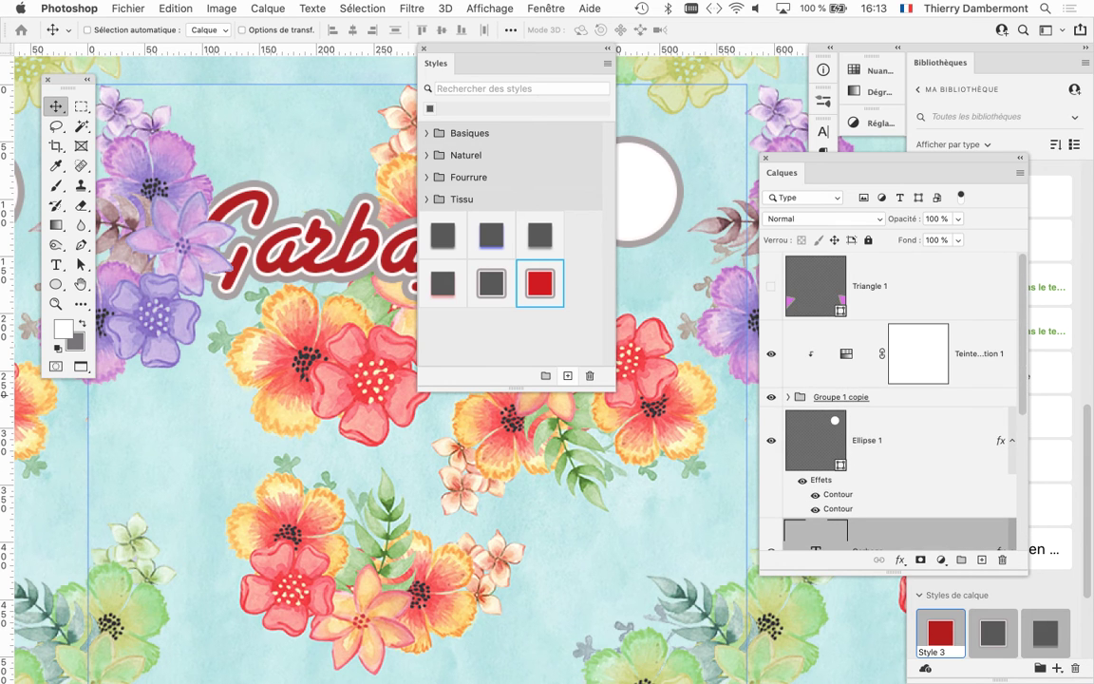
{"action": "scroll", "coordinate": [888, 399], "scroll_direction": "down", "scroll_amount": 5}
{"action": "scroll", "coordinate": [888, 399], "scroll_direction": "up", "scroll_amount": 3}
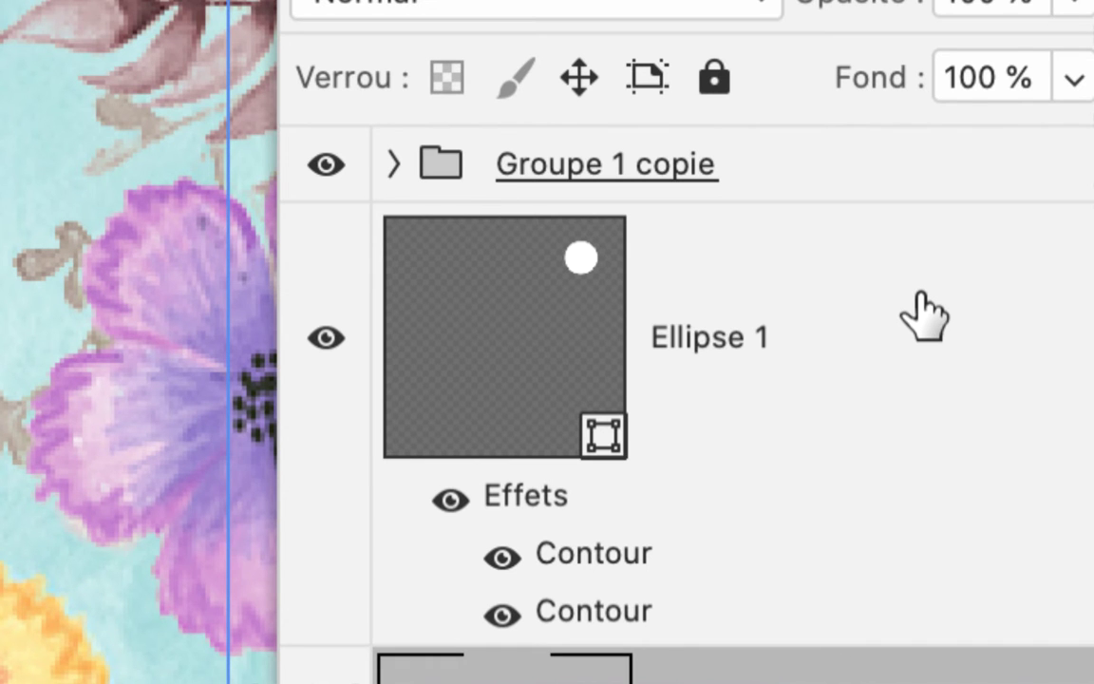
{"action": "left_click", "coordinate": [924, 314]}
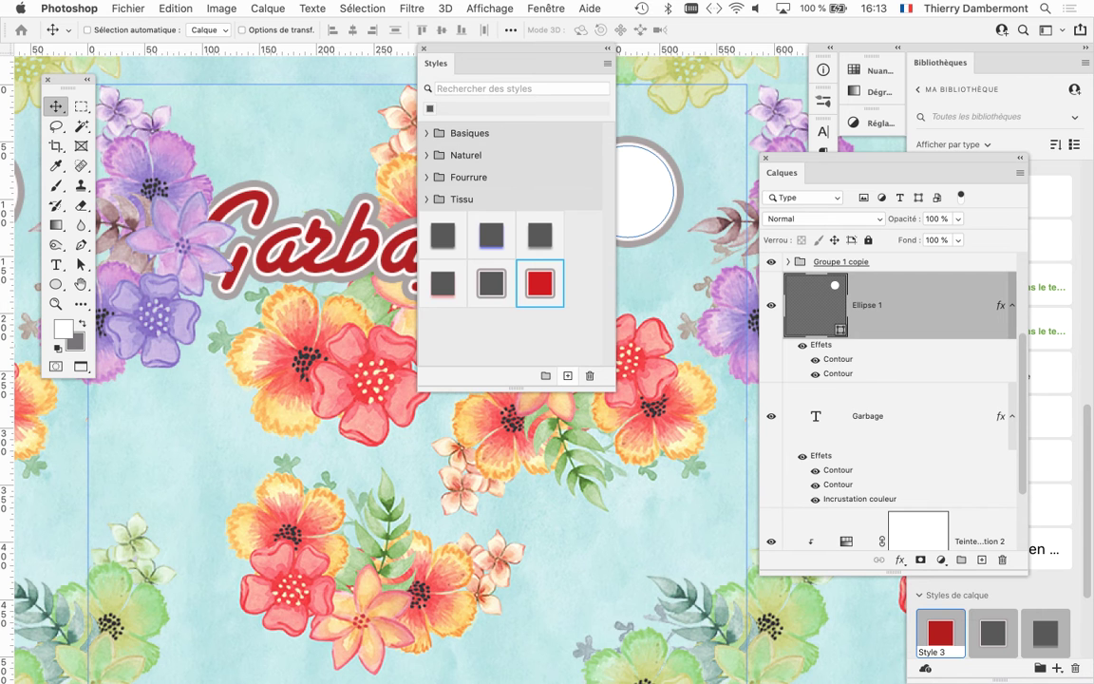
{"action": "left_click_drag", "start_coordinate": [494, 63], "coordinate": [242, 92]}
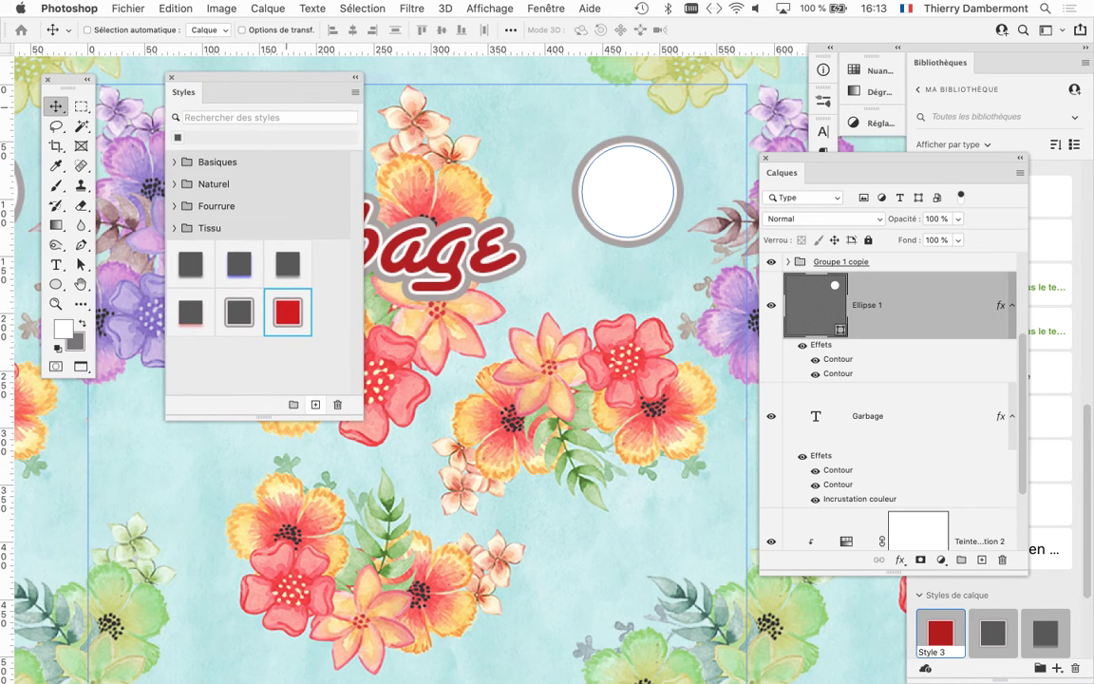
{"action": "left_click", "coordinate": [288, 313]}
{"action": "left_click", "coordinate": [87, 30]}
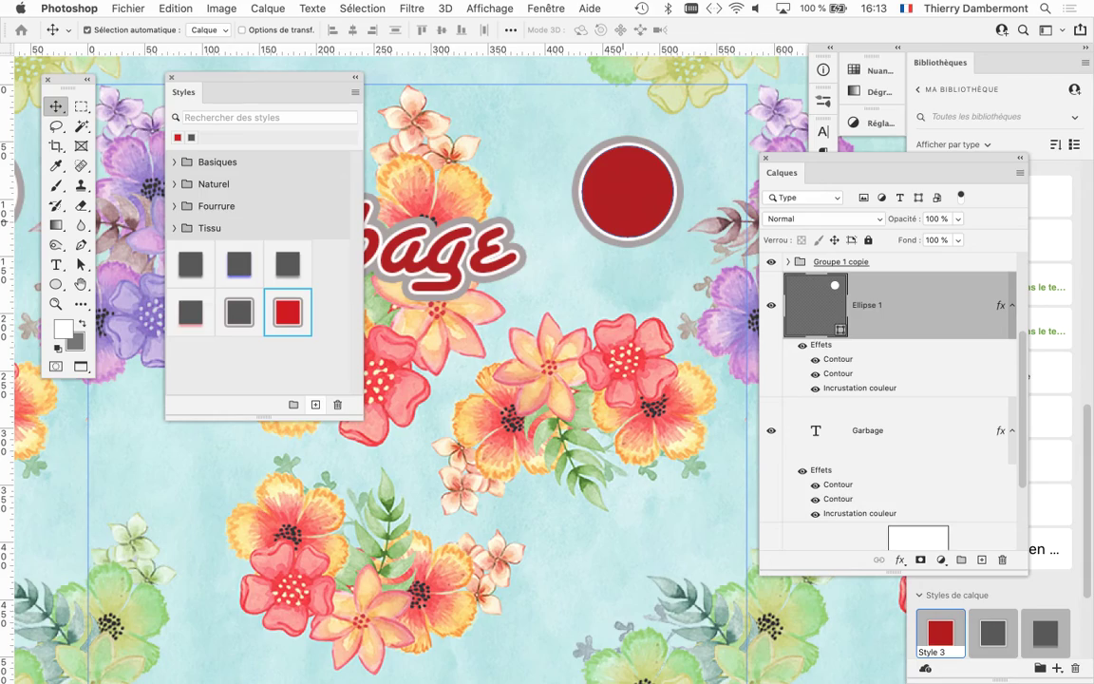
- Move the saved styles clear of the Garbage lettering and examine the restyled text and circle across the repeating pattern
{"action": "left_click_drag", "start_coordinate": [308, 78], "coordinate": [372, 377]}
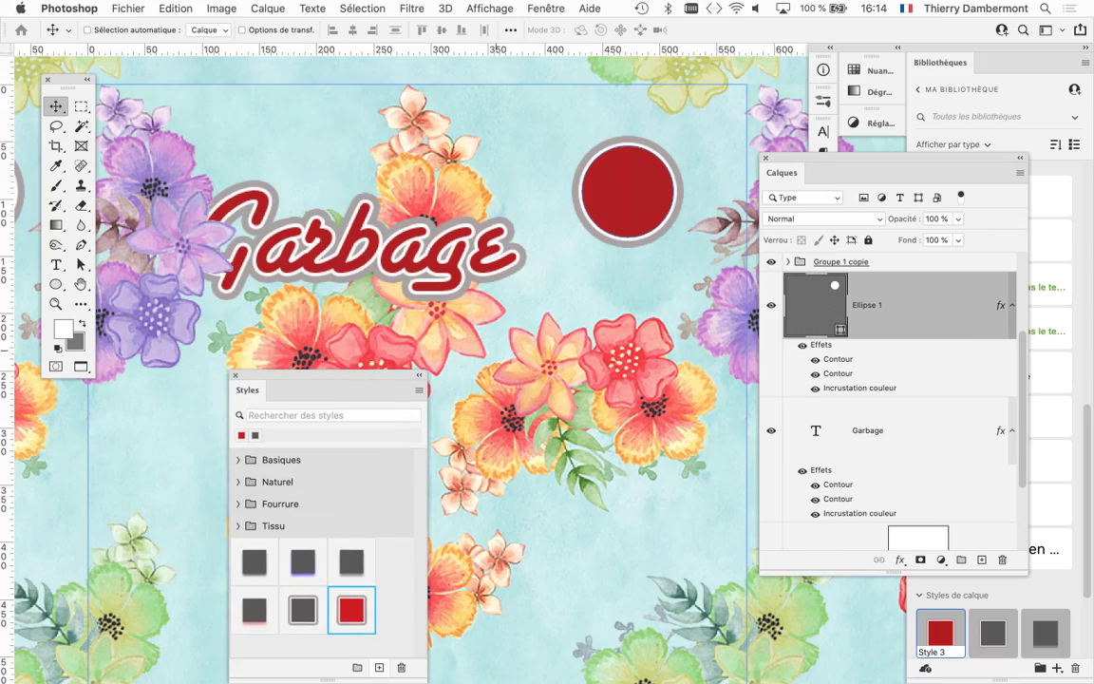
{"action": "scroll", "coordinate": [517, 351], "scroll_direction": "down", "scroll_amount": 2}
{"action": "scroll", "coordinate": [517, 352], "scroll_direction": "down", "scroll_amount": 4}
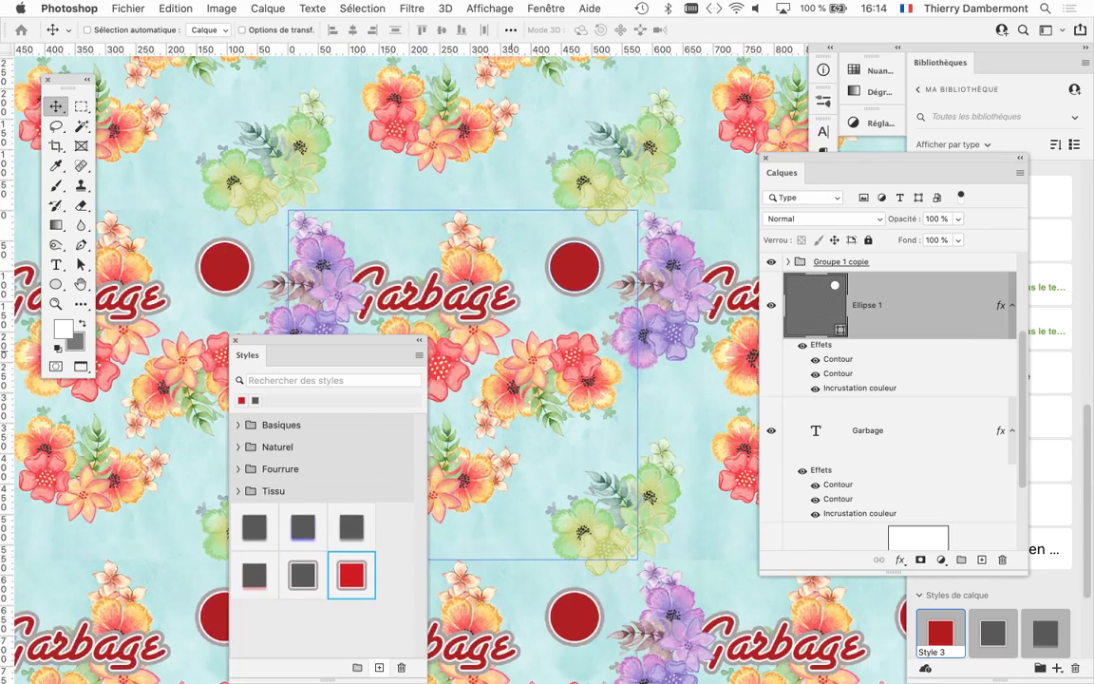
{"action": "scroll", "coordinate": [408, 327], "scroll_direction": "down", "scroll_amount": 5}
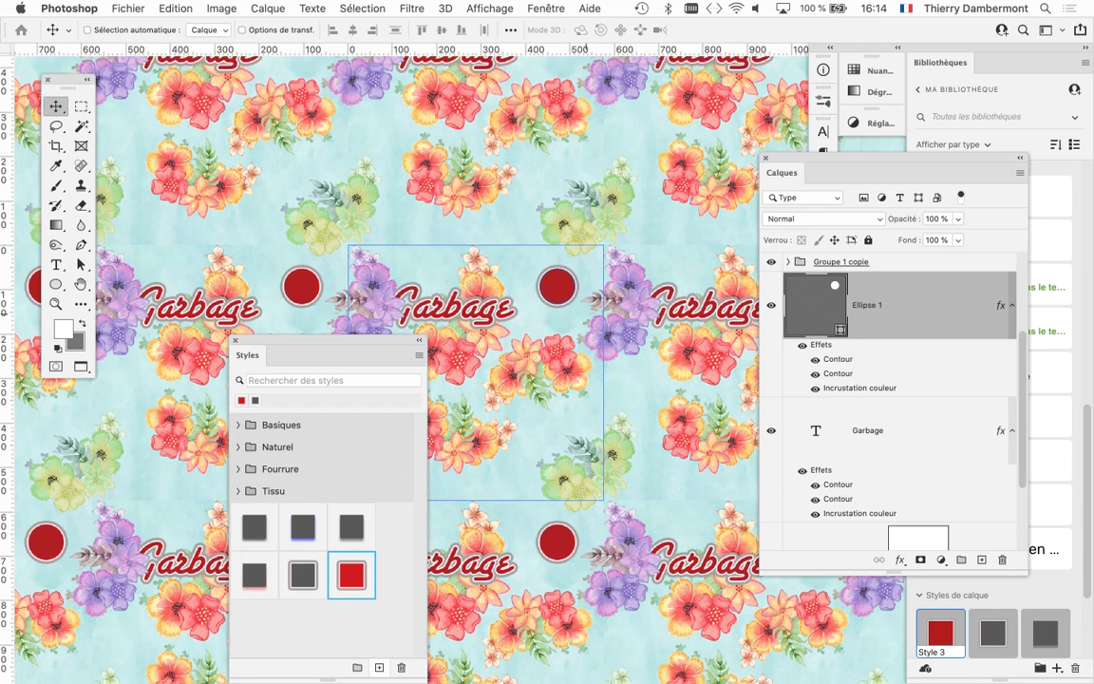
{"action": "left_click_drag", "start_coordinate": [323, 340], "coordinate": [240, 315]}
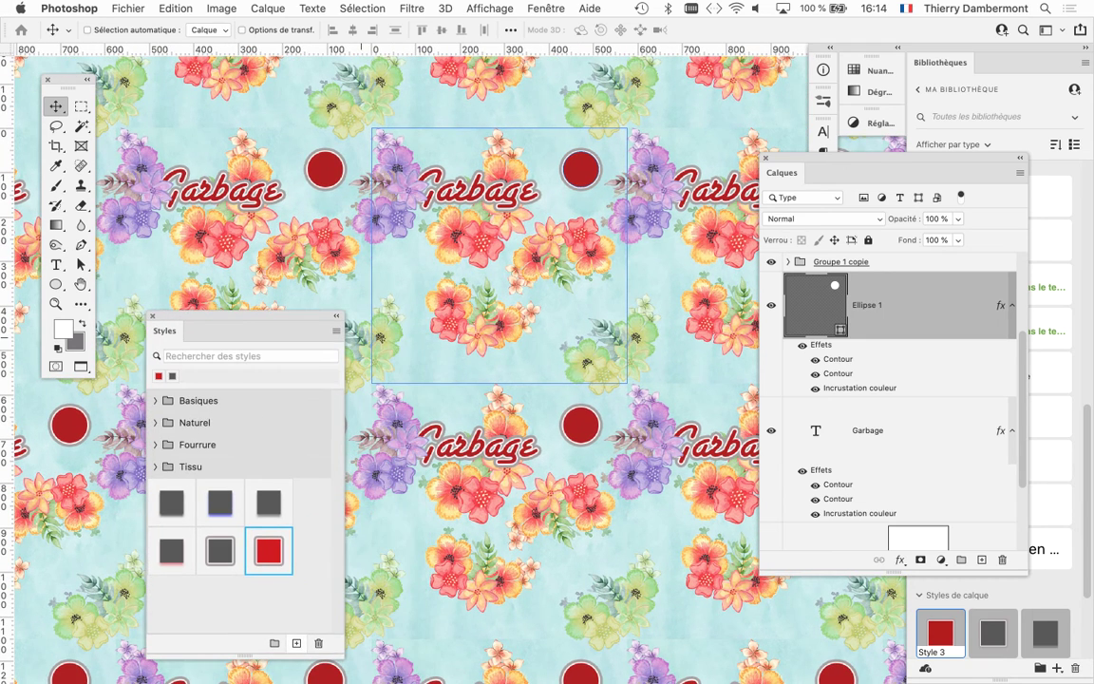